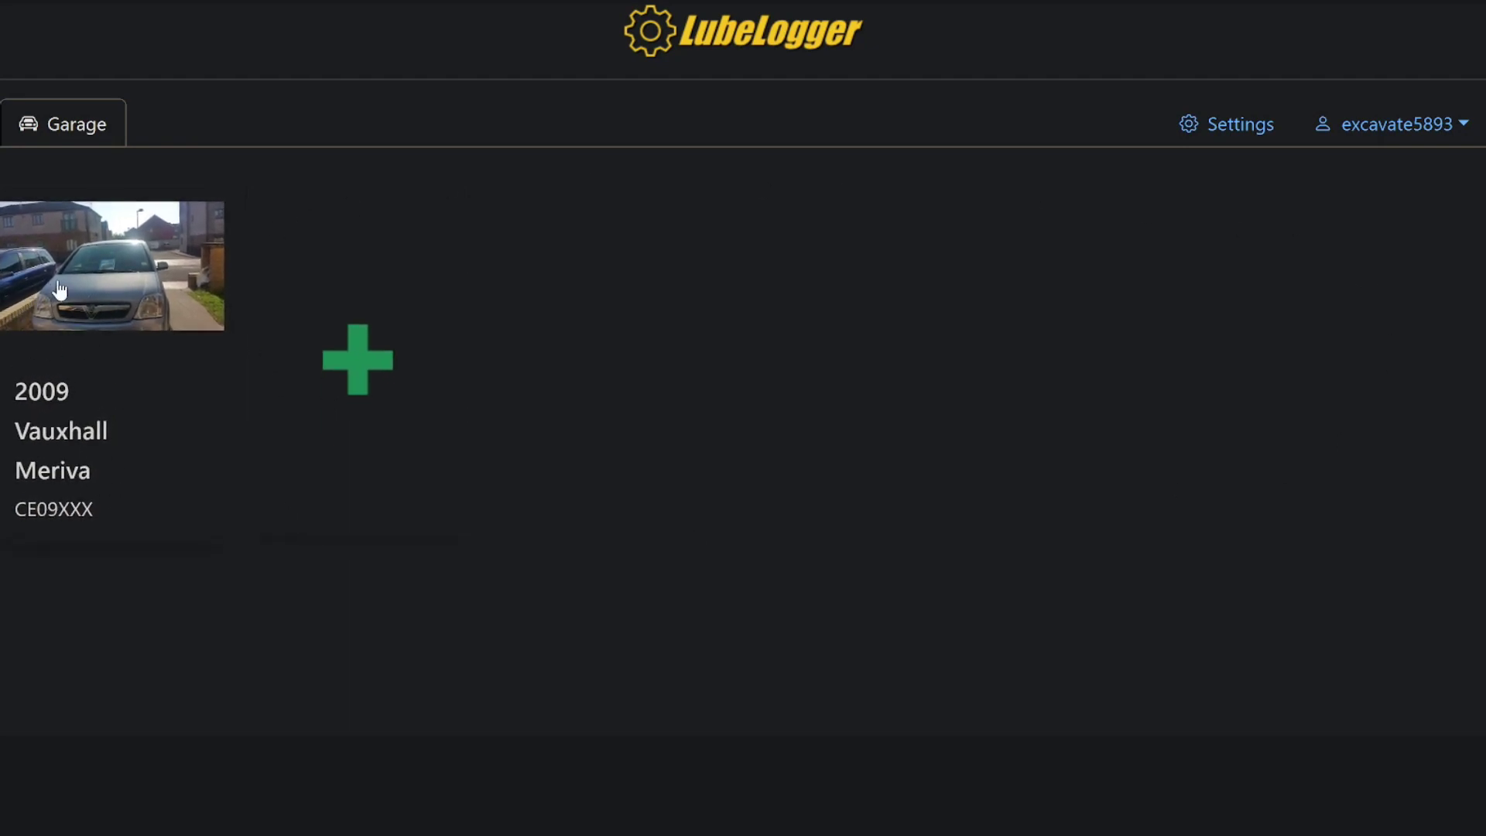
# Step: Open the 2009 Vauxhall Meriva's dashboard from the LubeLogger garage
pyautogui.click(130, 297)
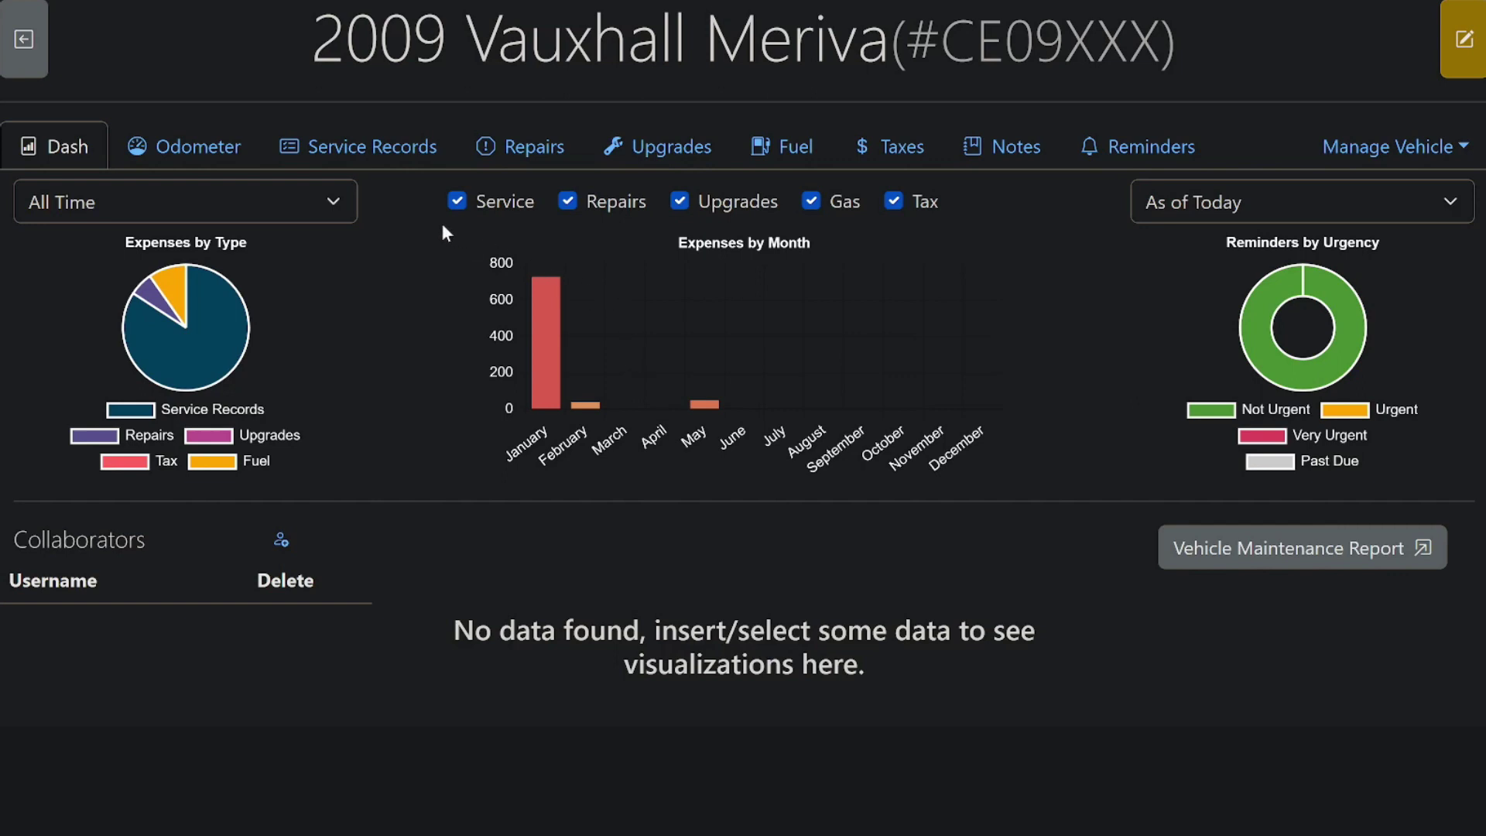
pyautogui.click(223, 161)
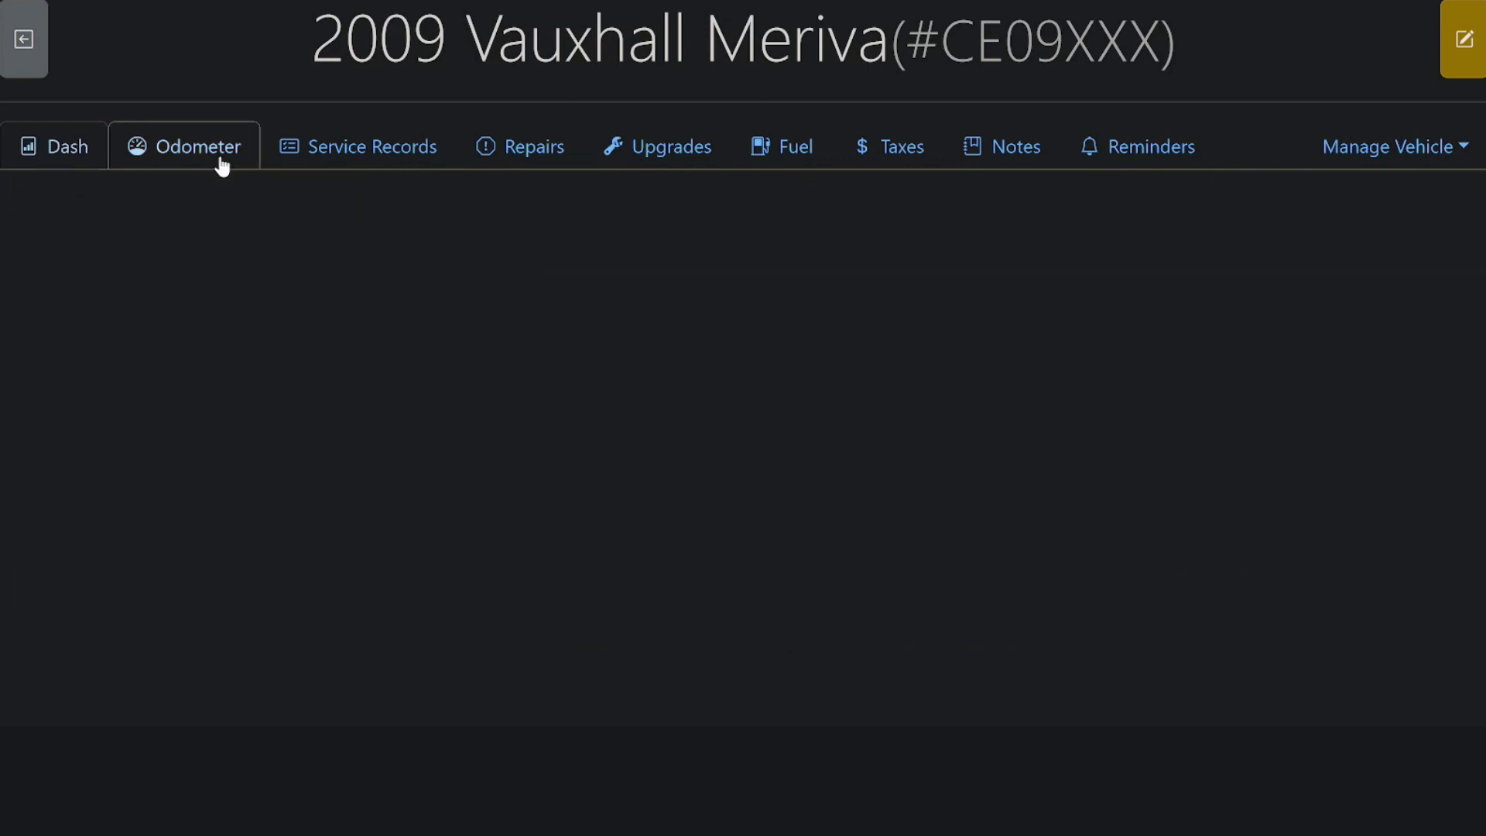
pyautogui.click(346, 159)
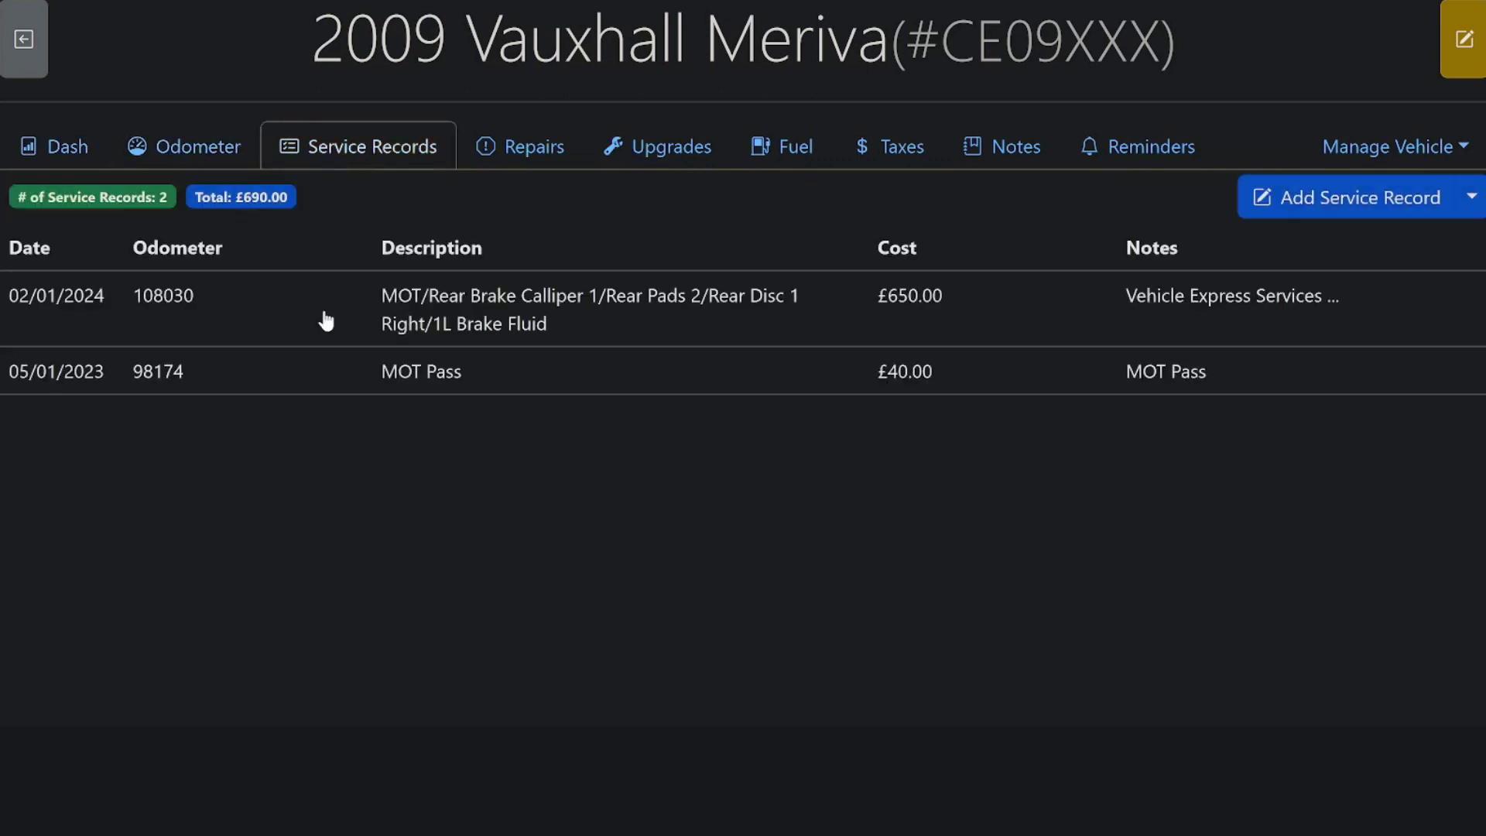
pyautogui.click(514, 149)
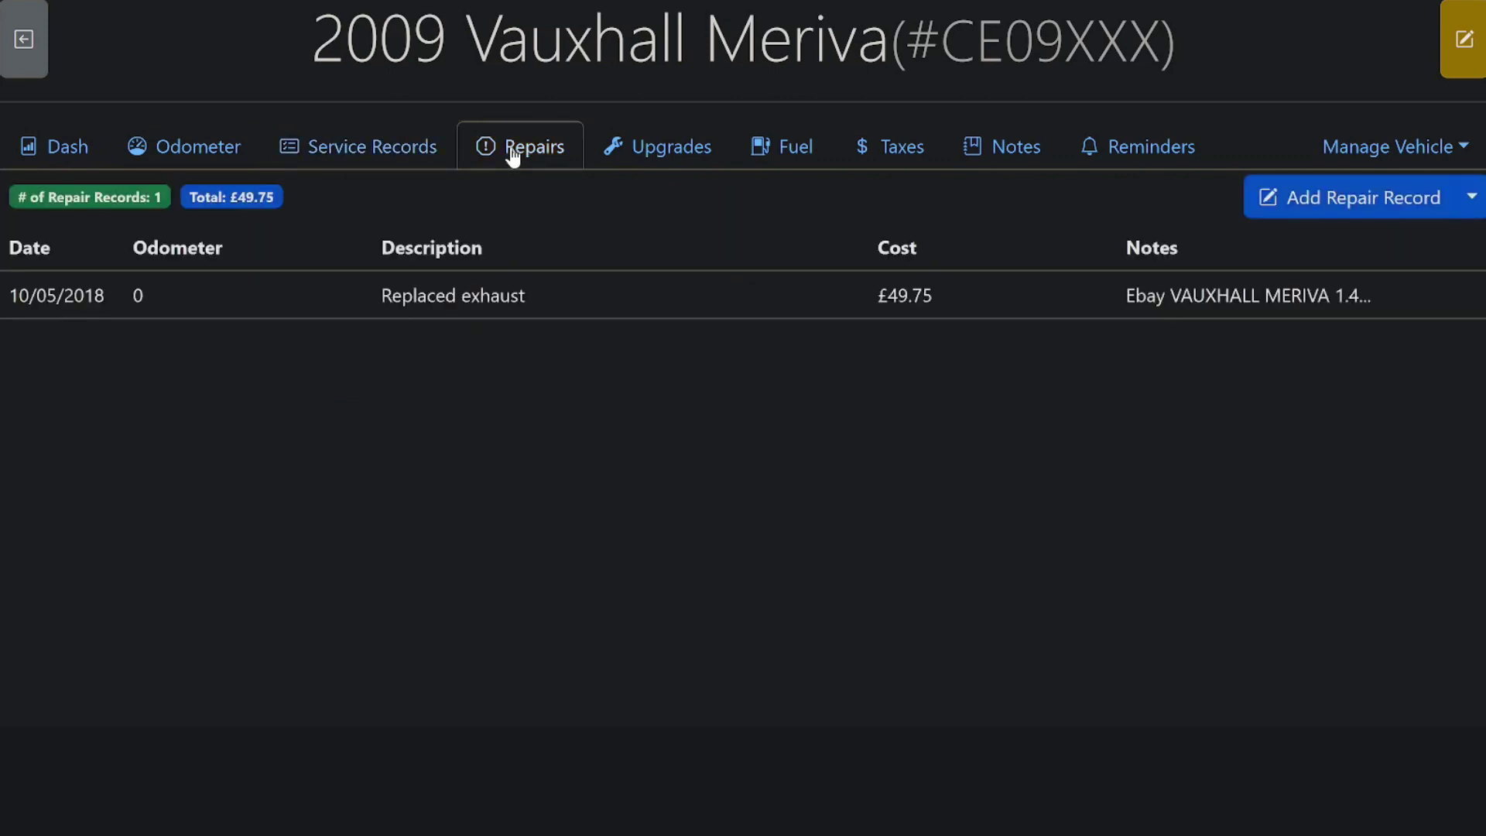
pyautogui.click(670, 164)
pyautogui.click(790, 170)
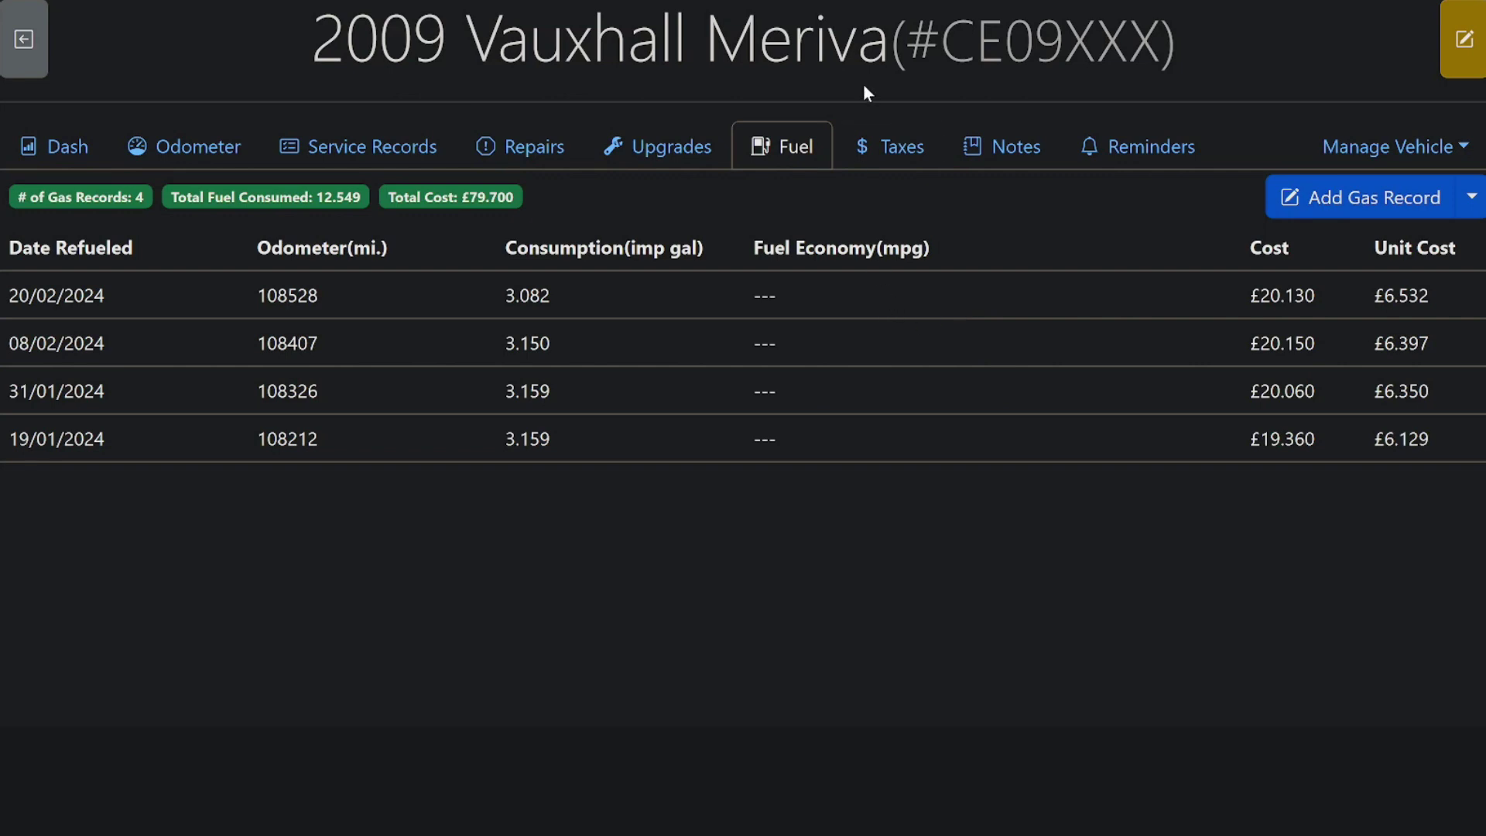
pyautogui.click(882, 148)
pyautogui.click(986, 148)
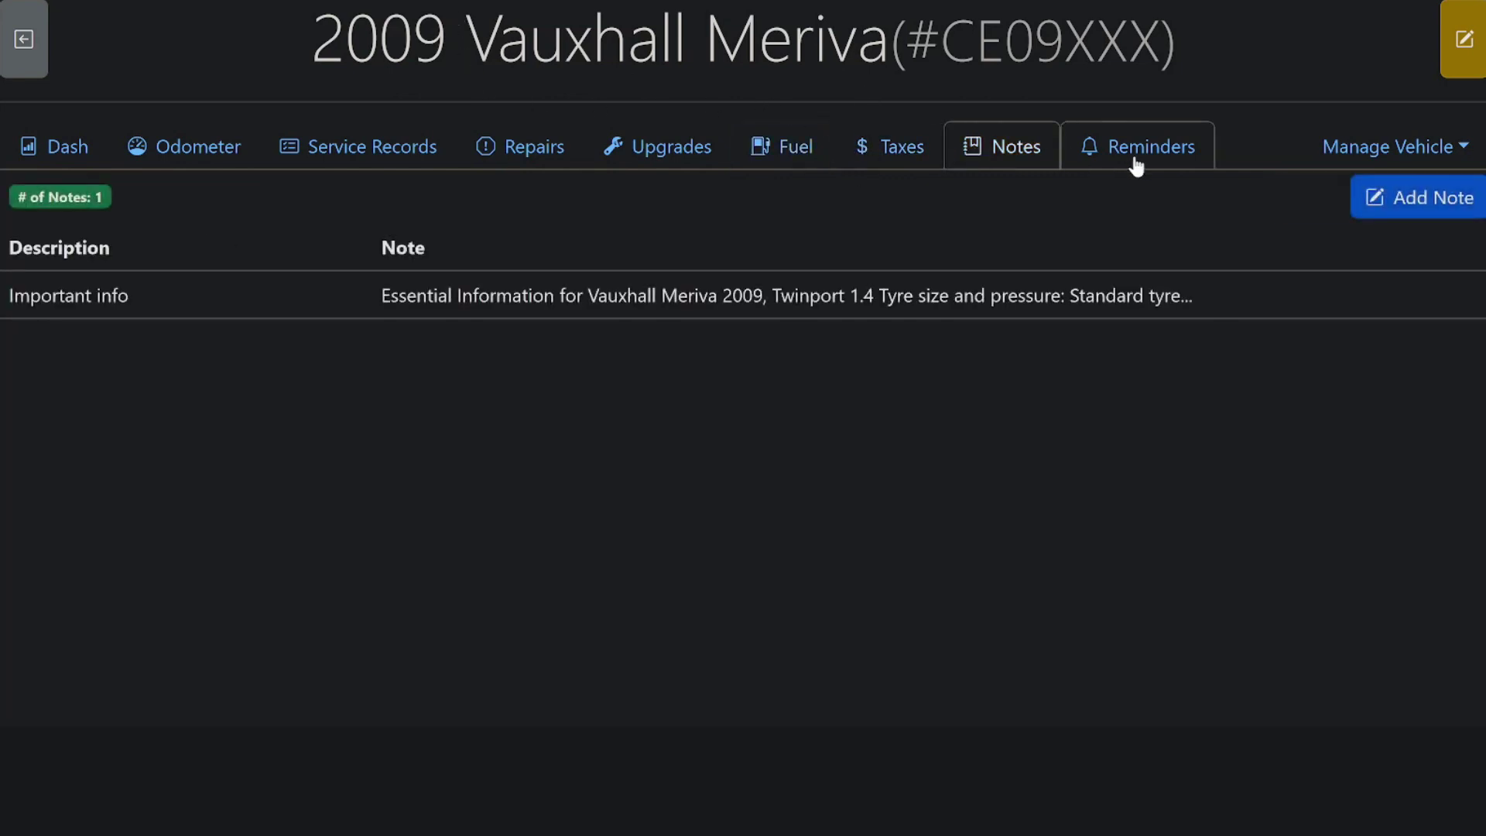
pyautogui.click(1136, 162)
pyautogui.click(758, 147)
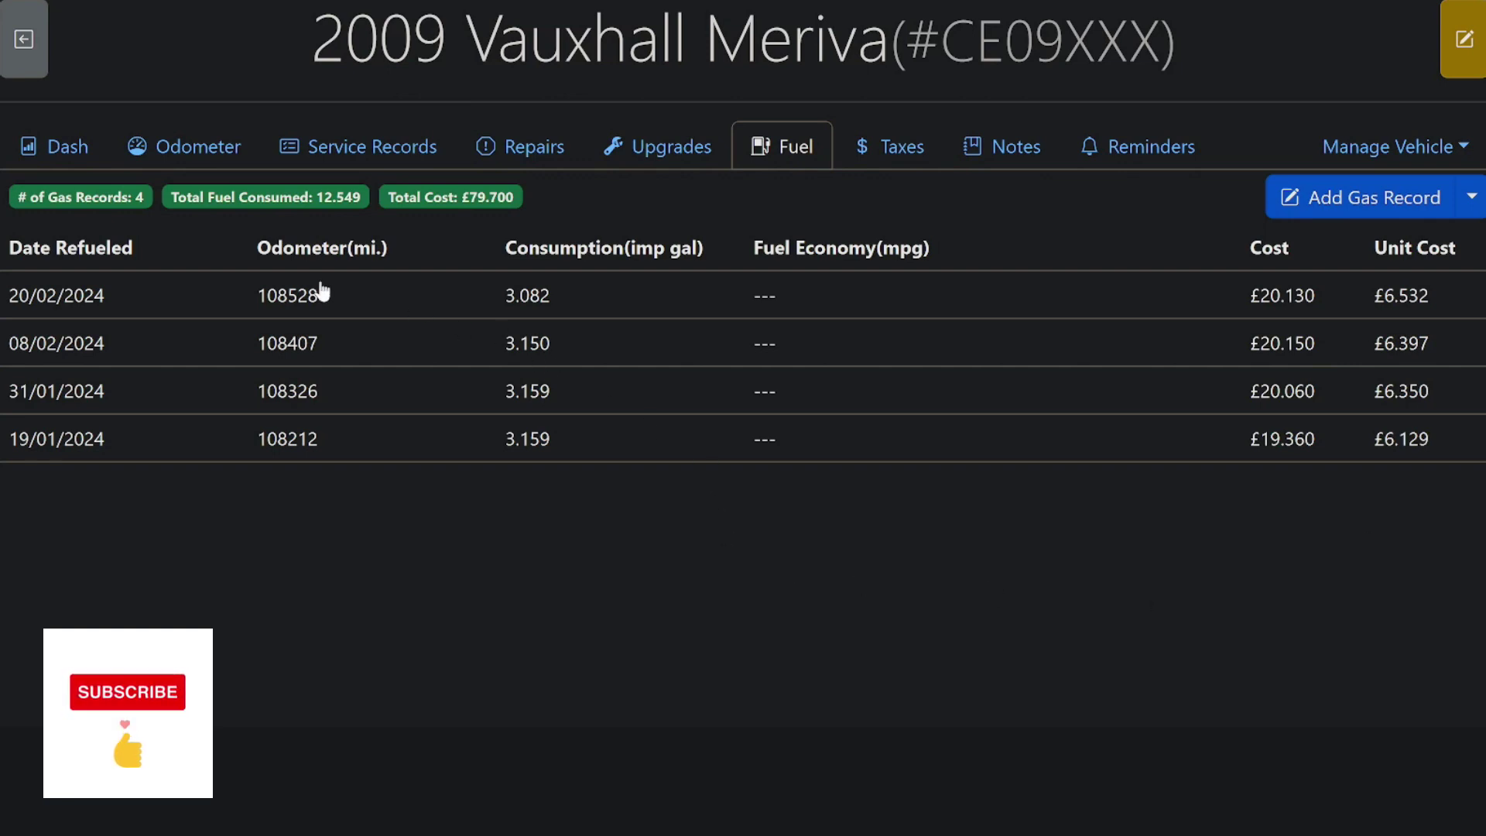
pyautogui.click(890, 147)
pyautogui.click(982, 155)
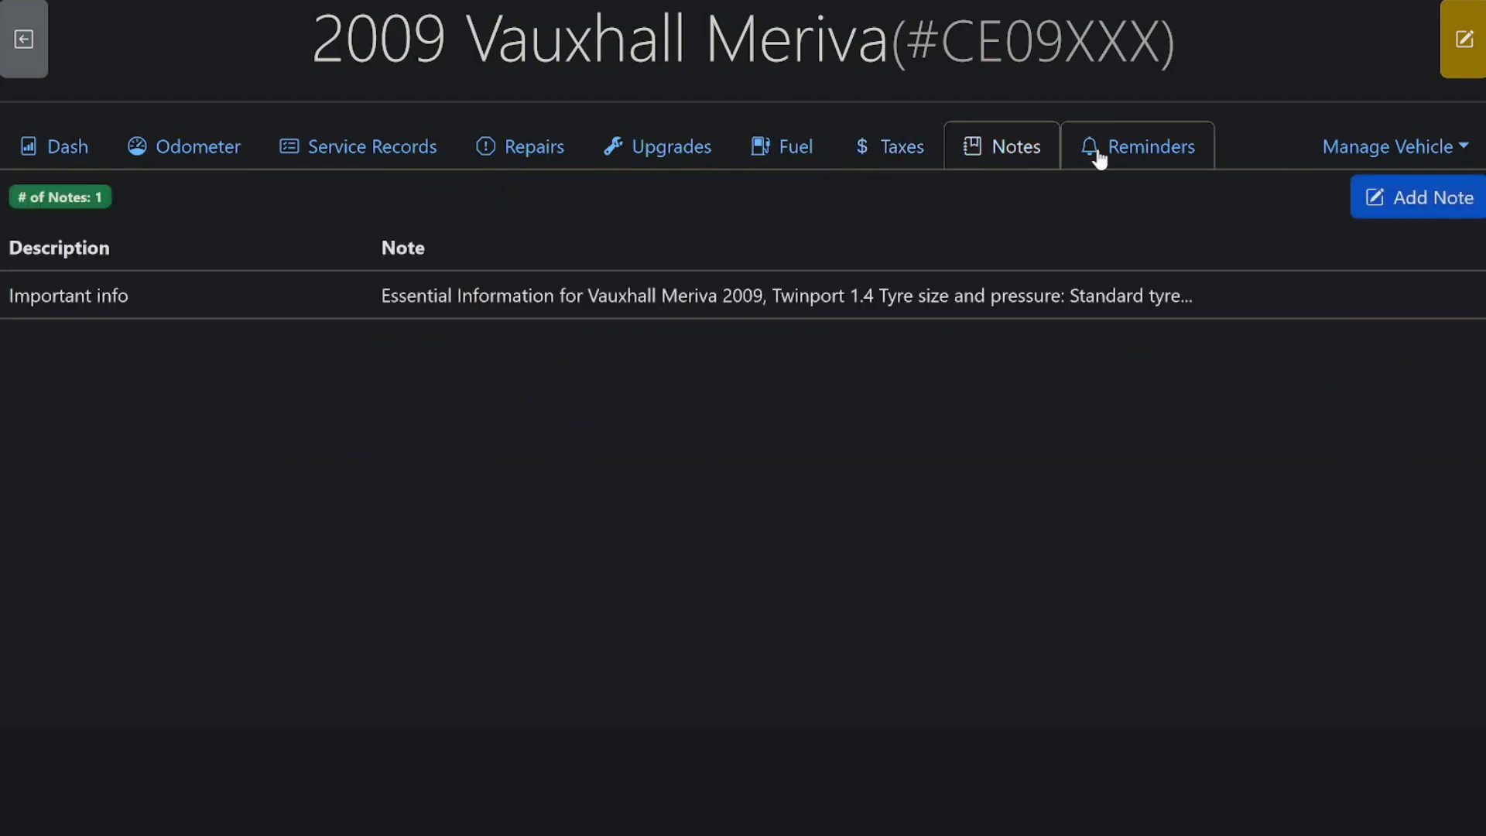
pyautogui.click(820, 292)
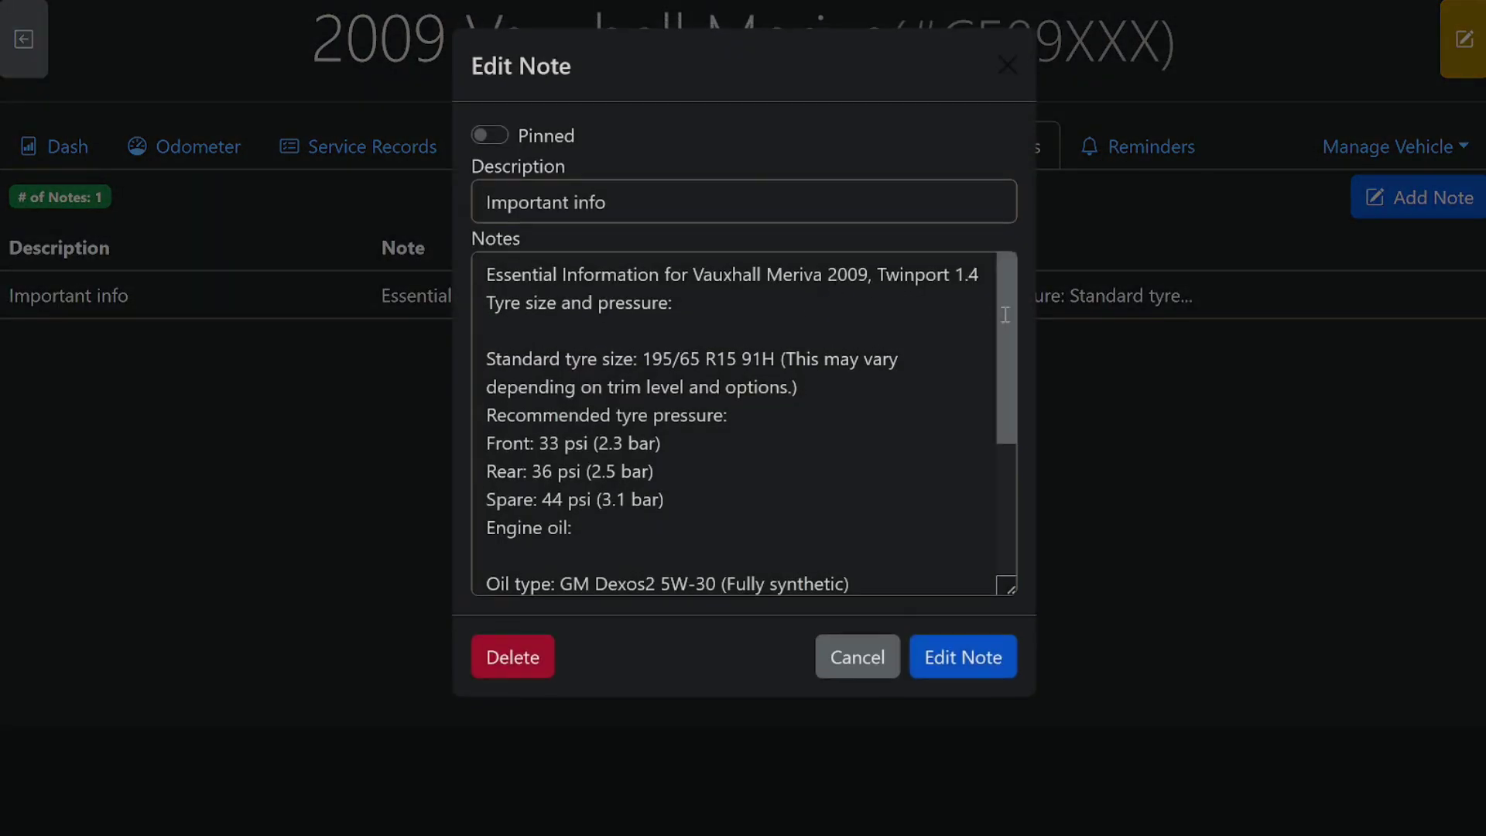
pyautogui.click(1067, 112)
pyautogui.click(1126, 149)
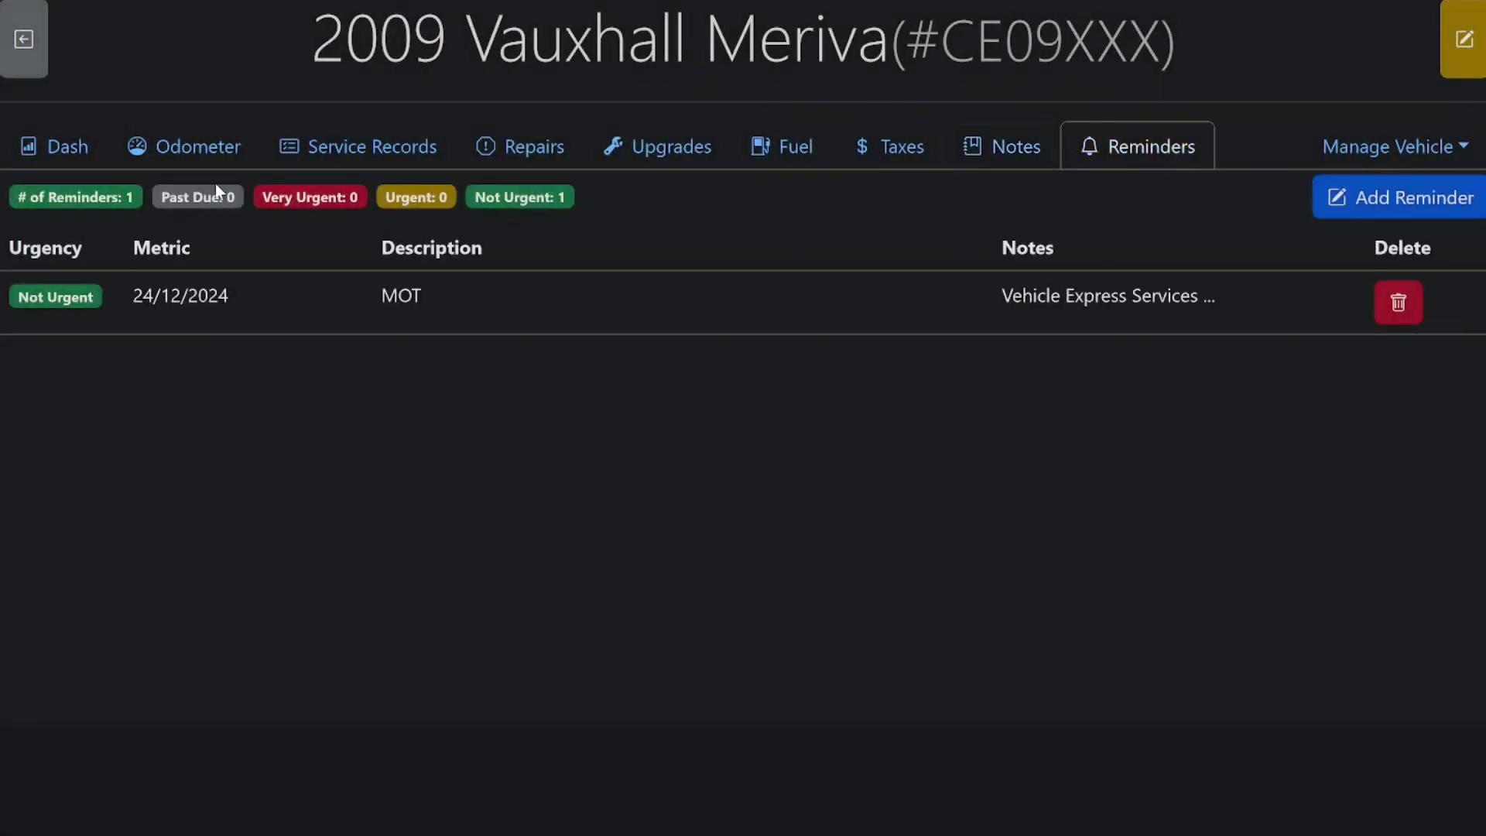
pyautogui.click(66, 151)
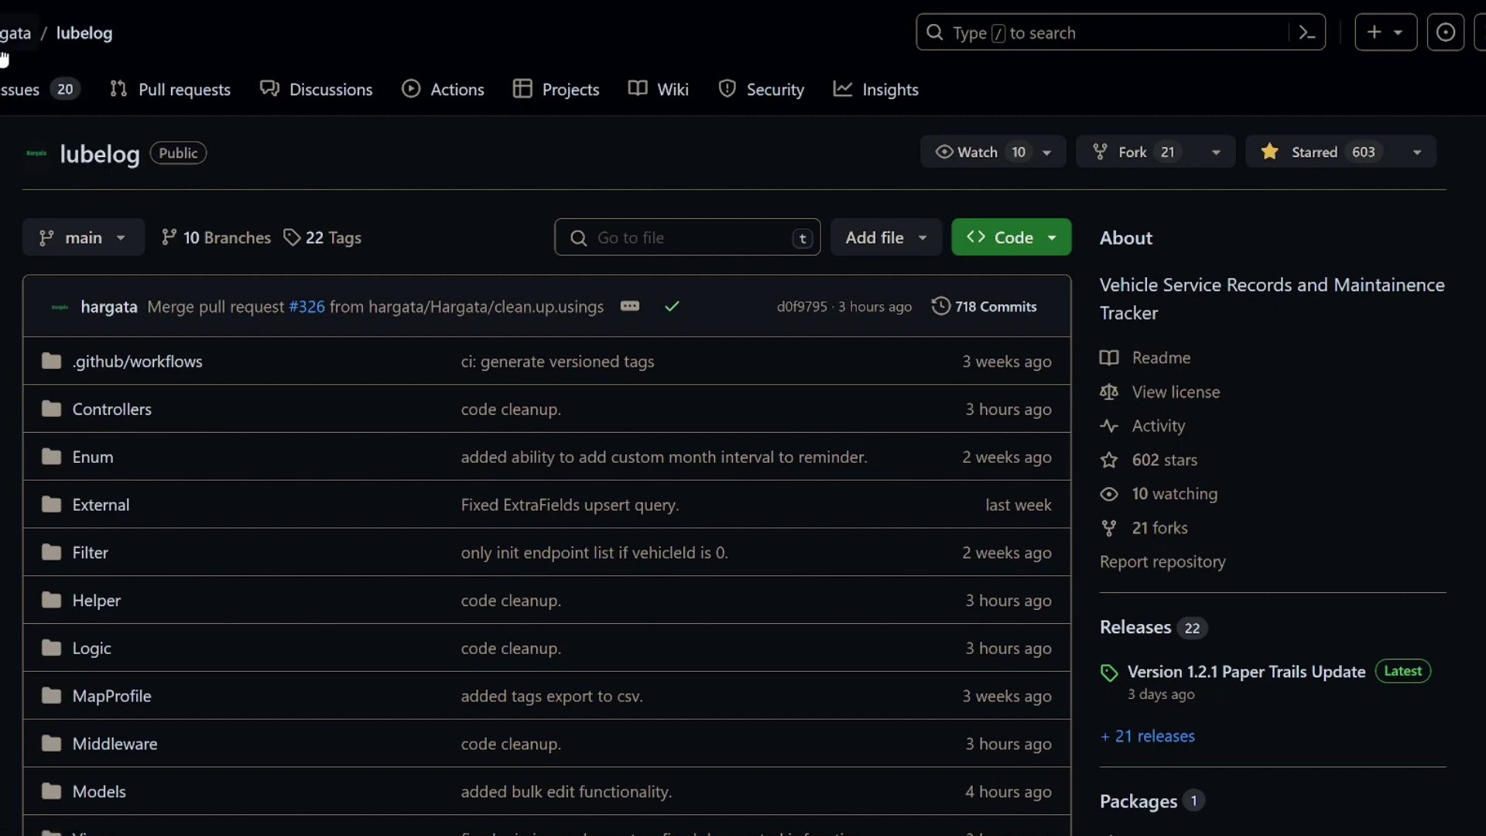
# Step: Scroll the lubelog repository page down to the README's Demo and Dependencies sections
pyautogui.moveTo(3, 51)
pyautogui.scroll(-5, 1261, 366)
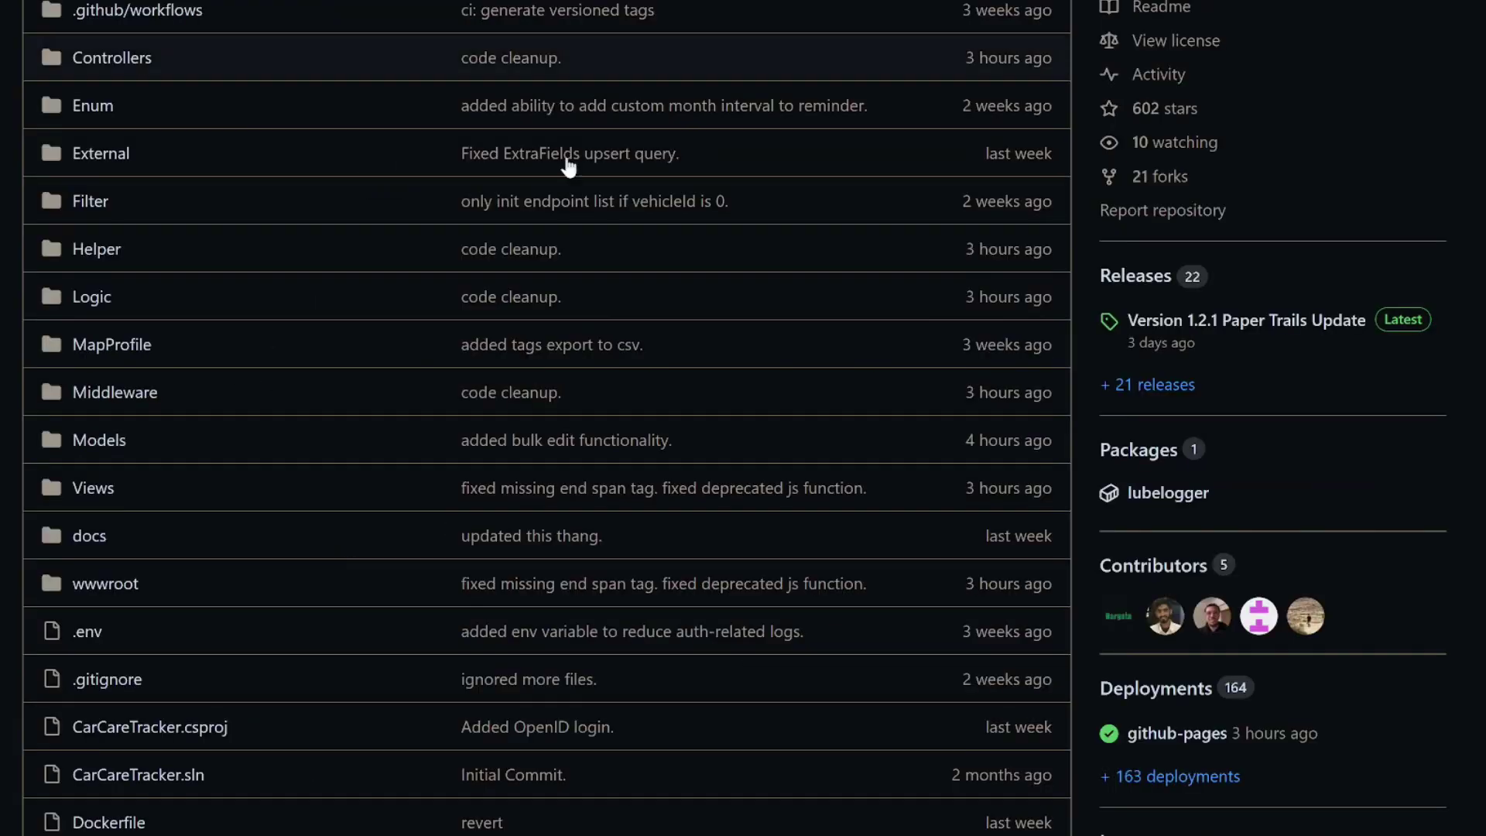
pyautogui.scroll(6, 1459, 619)
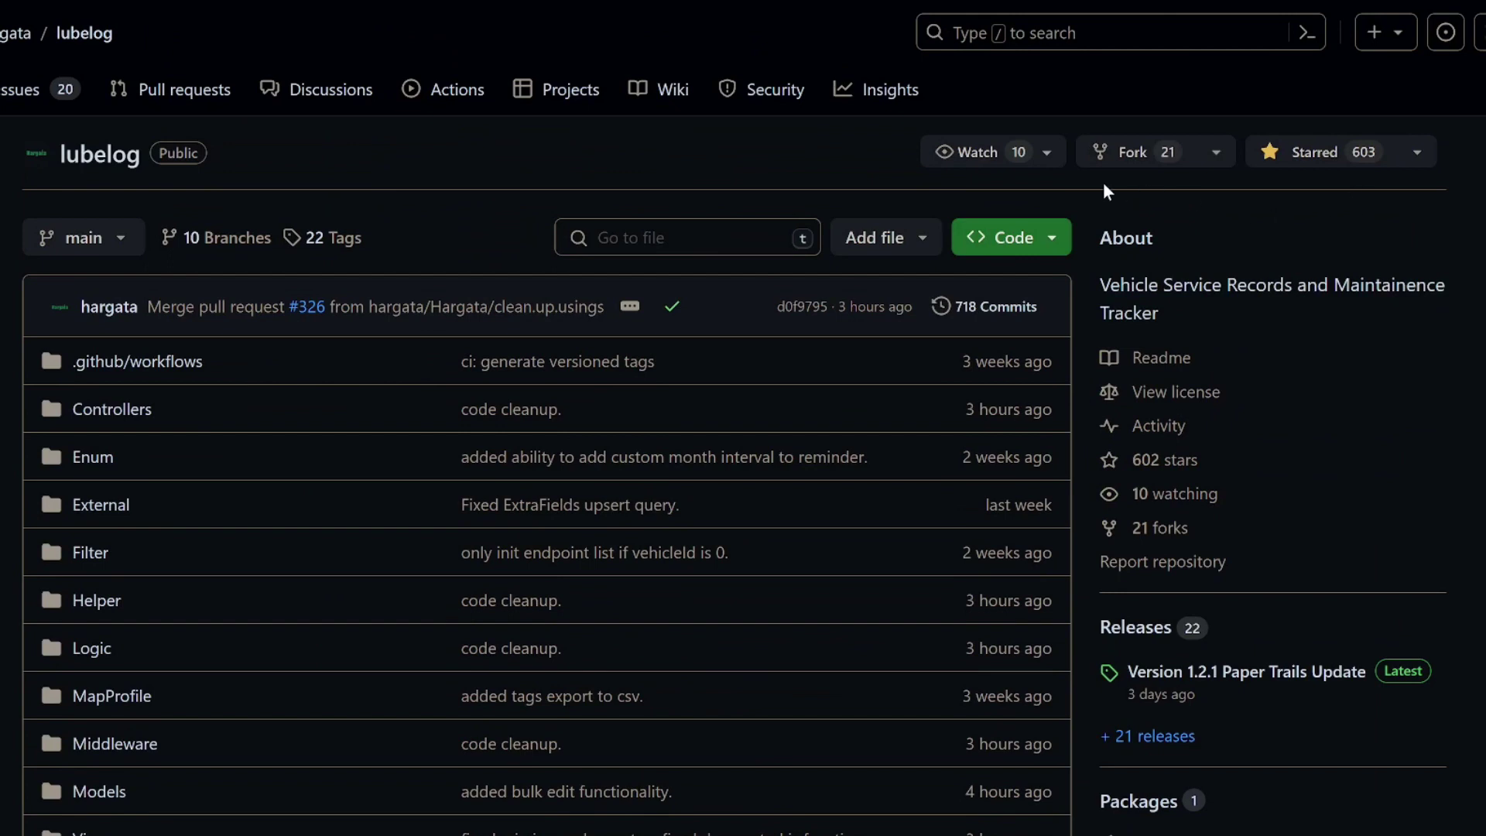
pyautogui.scroll(-6, 1428, 328)
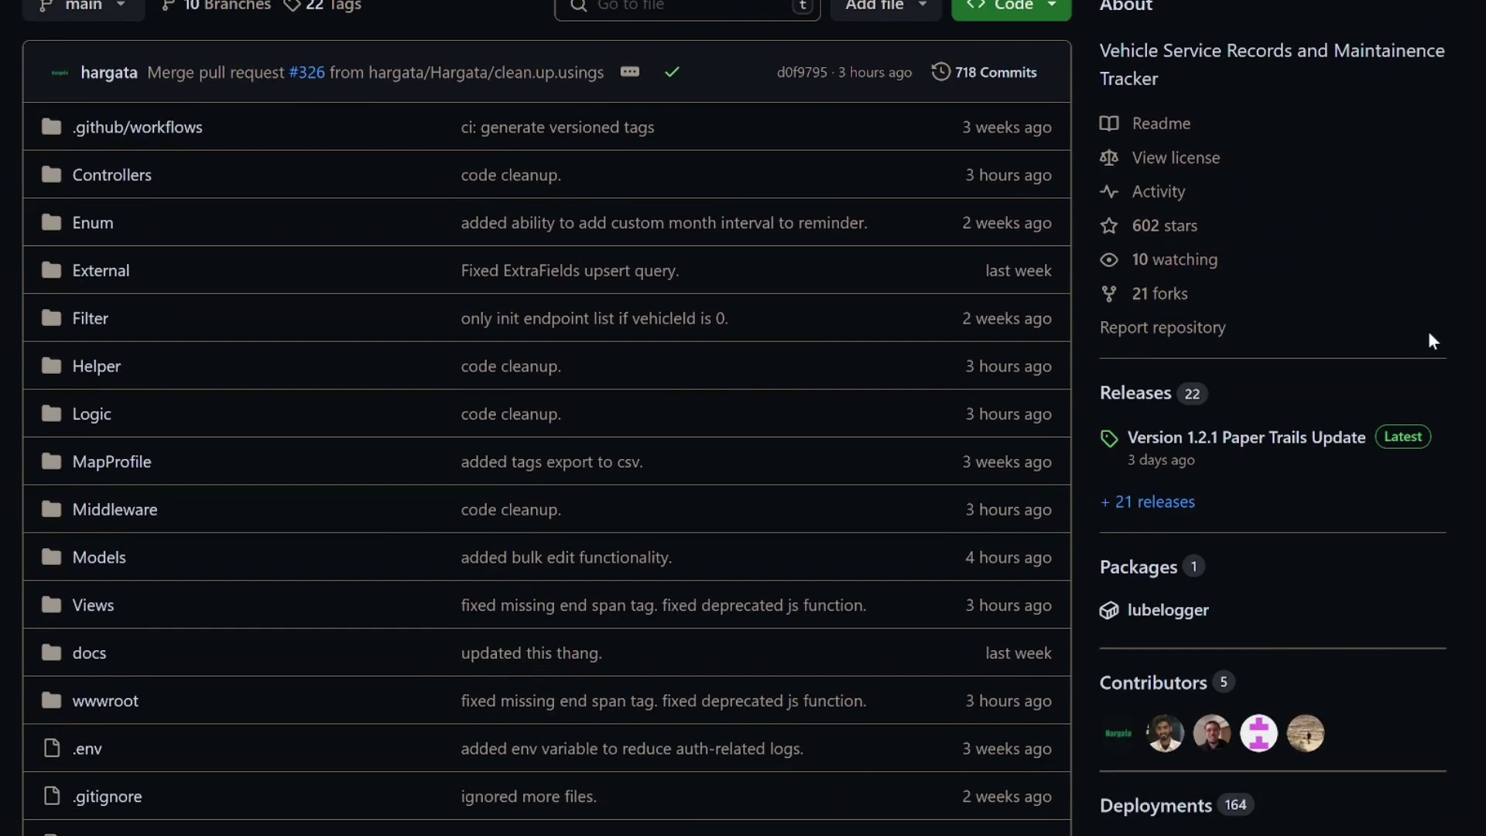
pyautogui.scroll(-15, 1435, 346)
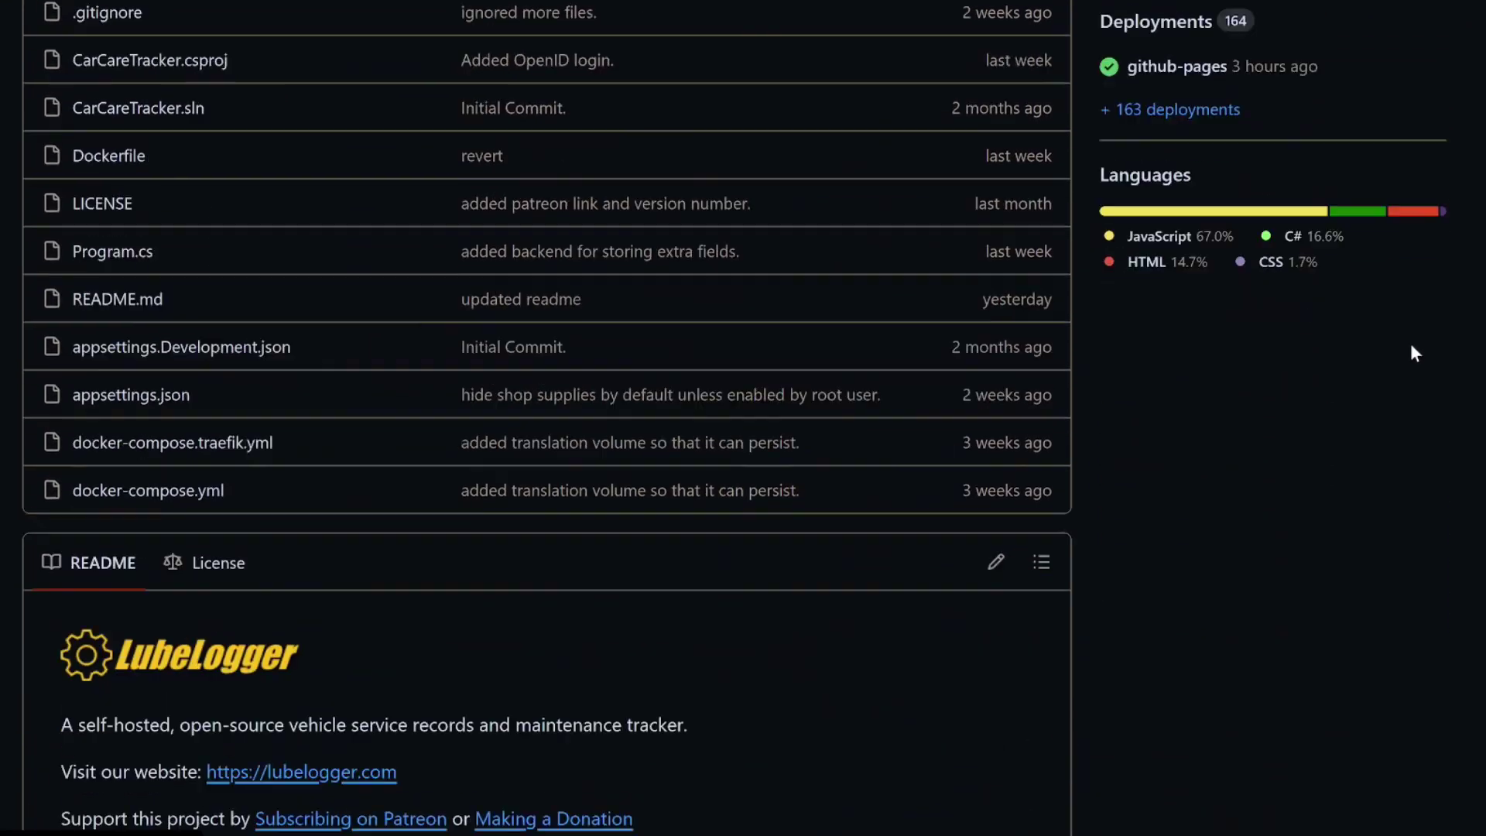
pyautogui.scroll(-3, 1377, 362)
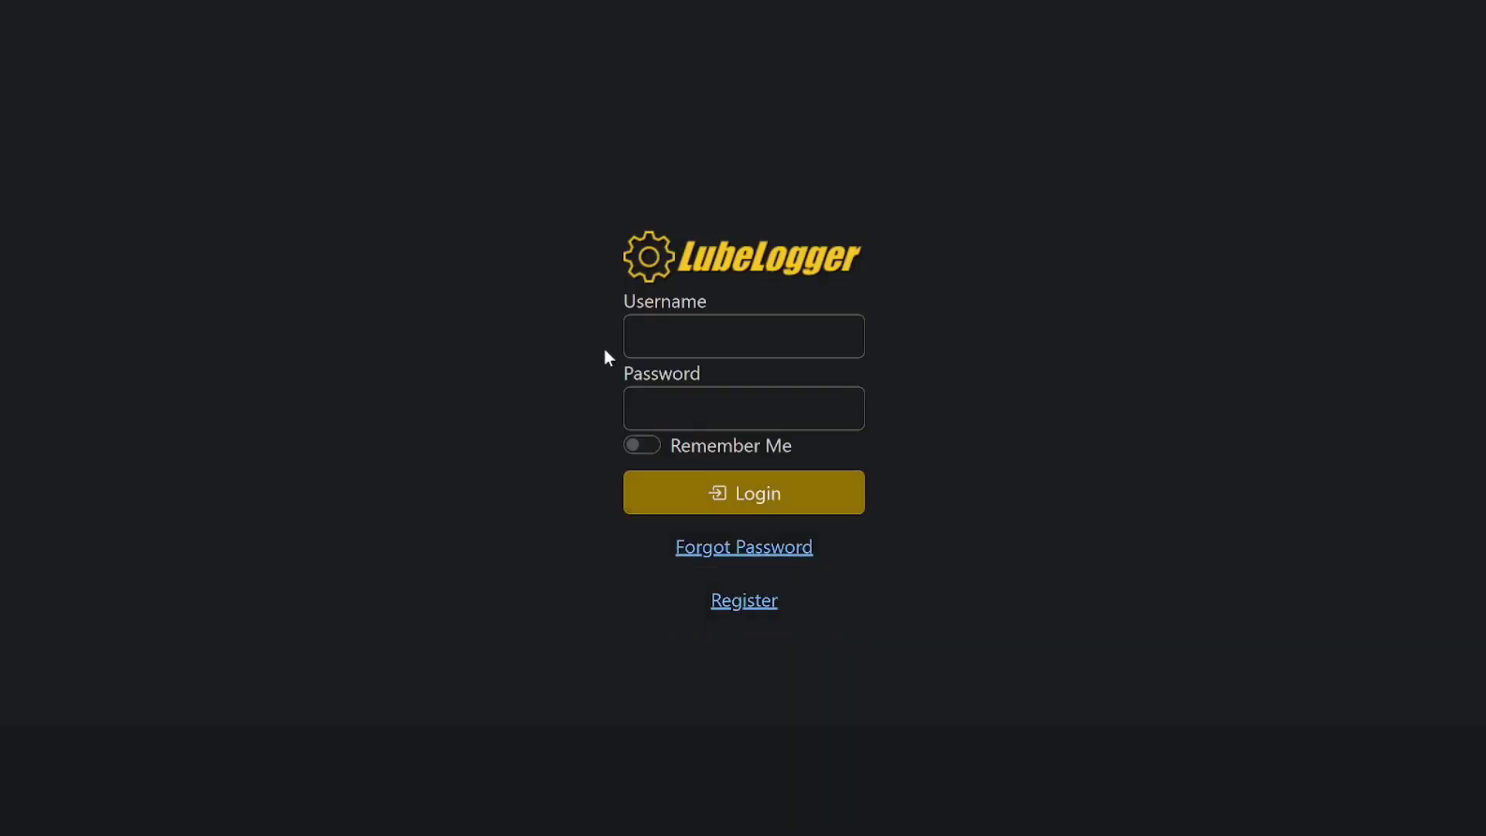
# Step: Log in to the LubeLogger live demo with the demo username and password
pyautogui.click(714, 331)
pyautogui.write('test')
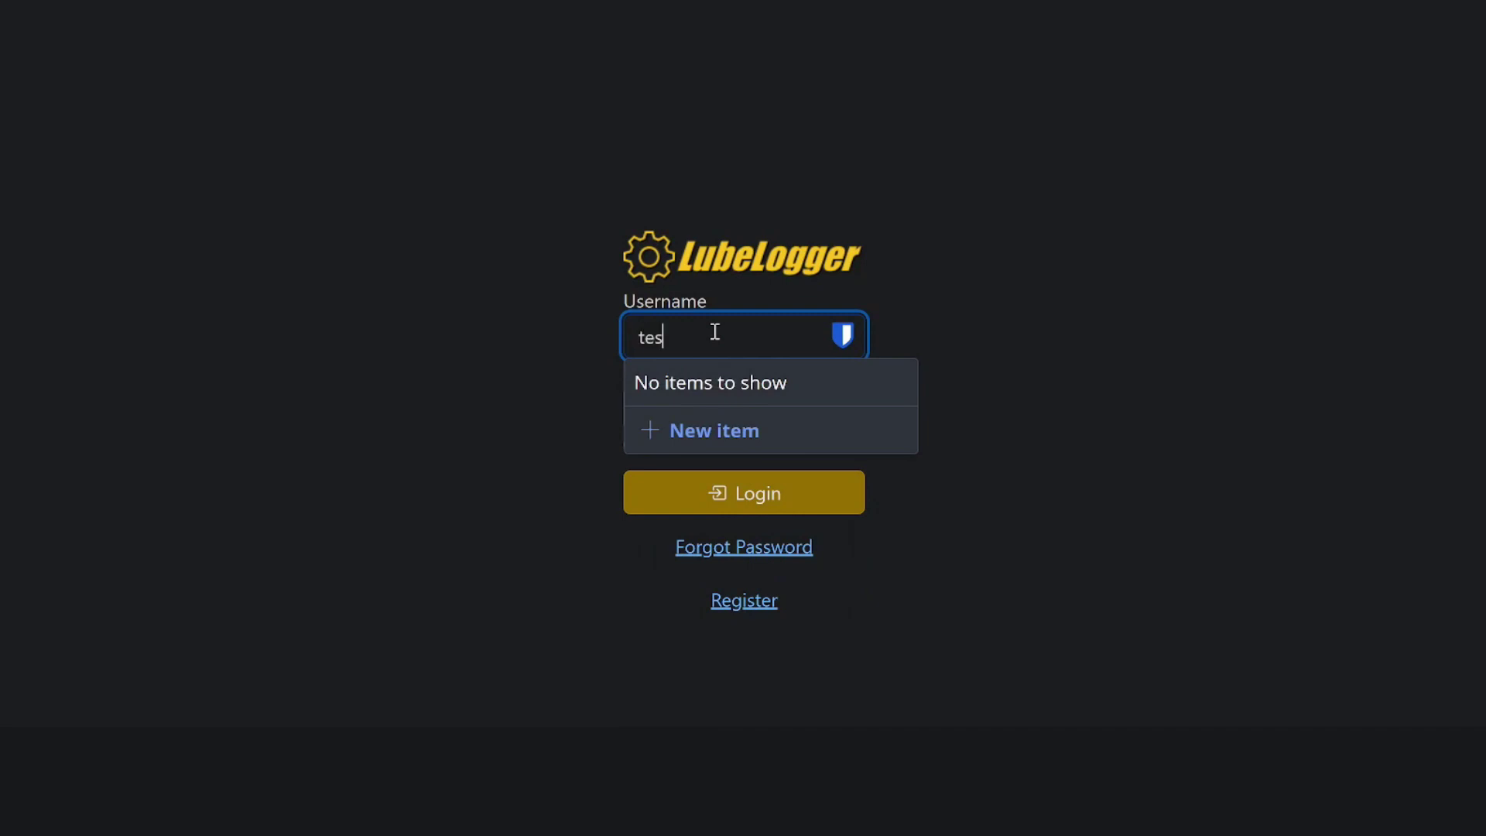
pyautogui.press('Tab')
pyautogui.write('test')
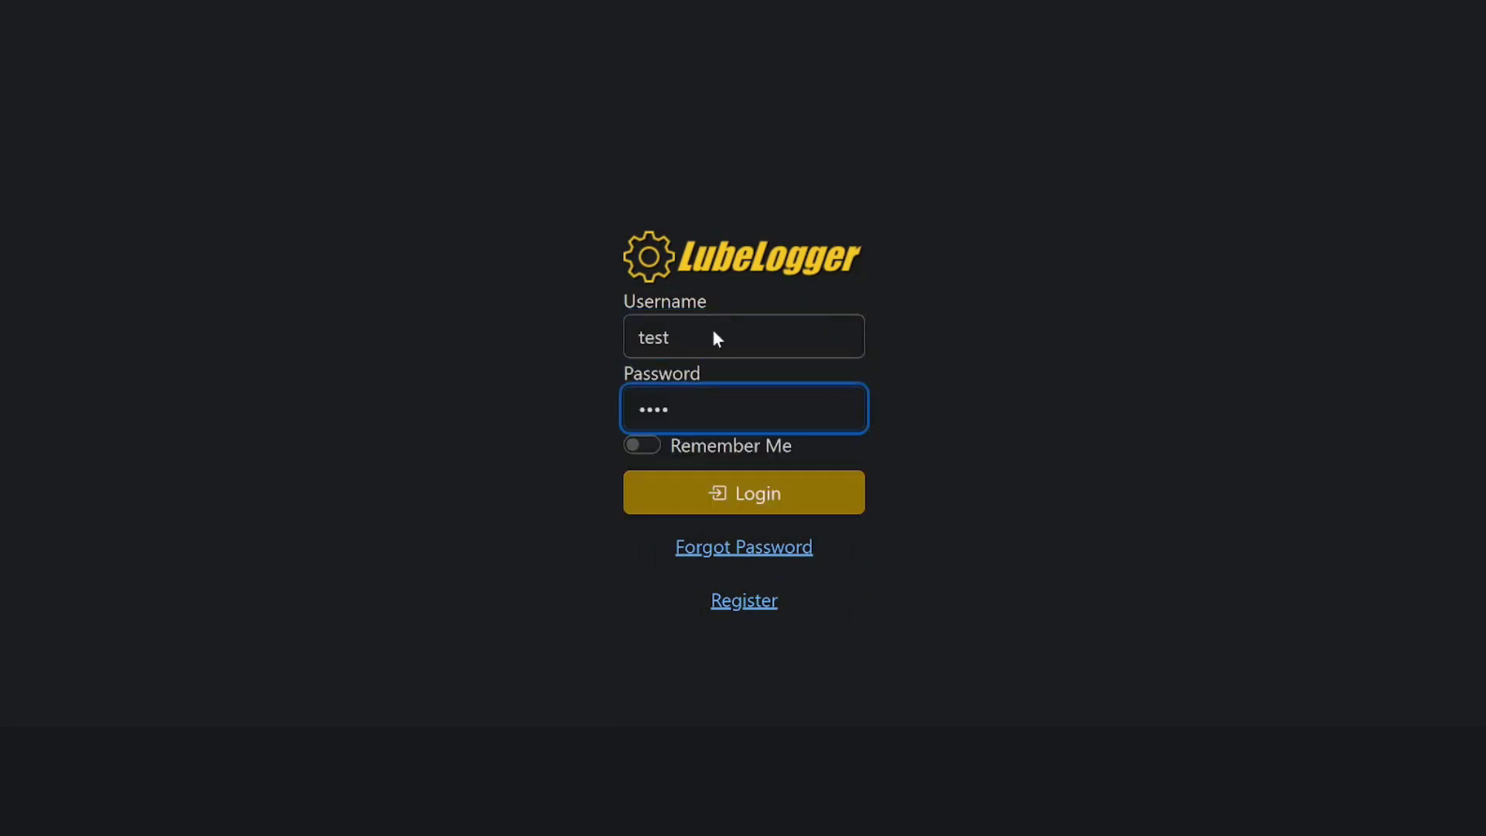
pyautogui.press('Return')
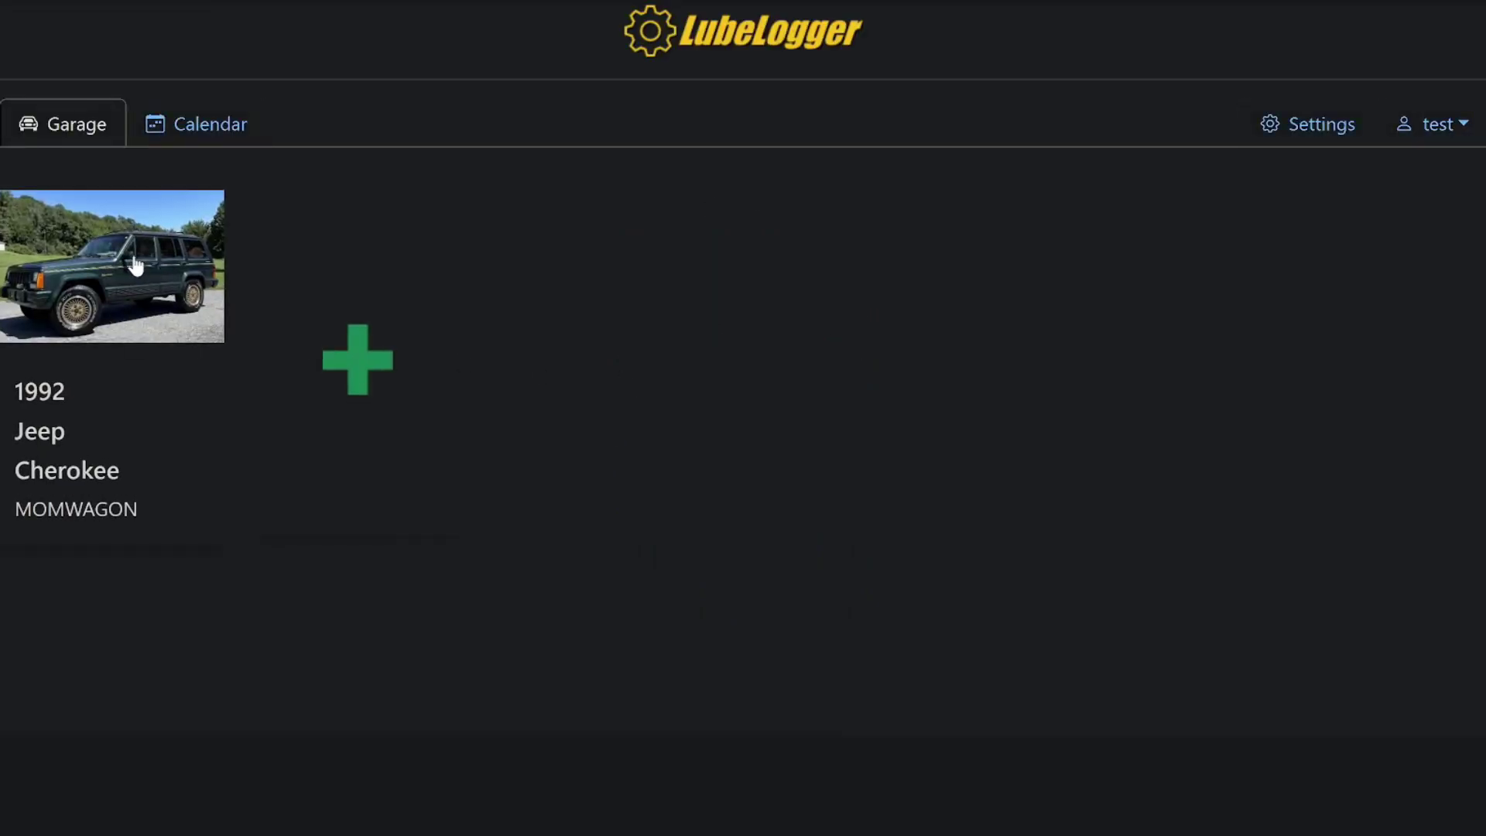
# Step: Open the 1992 Jeep Cherokee and view its planner, odometer and service records
pyautogui.click(162, 267)
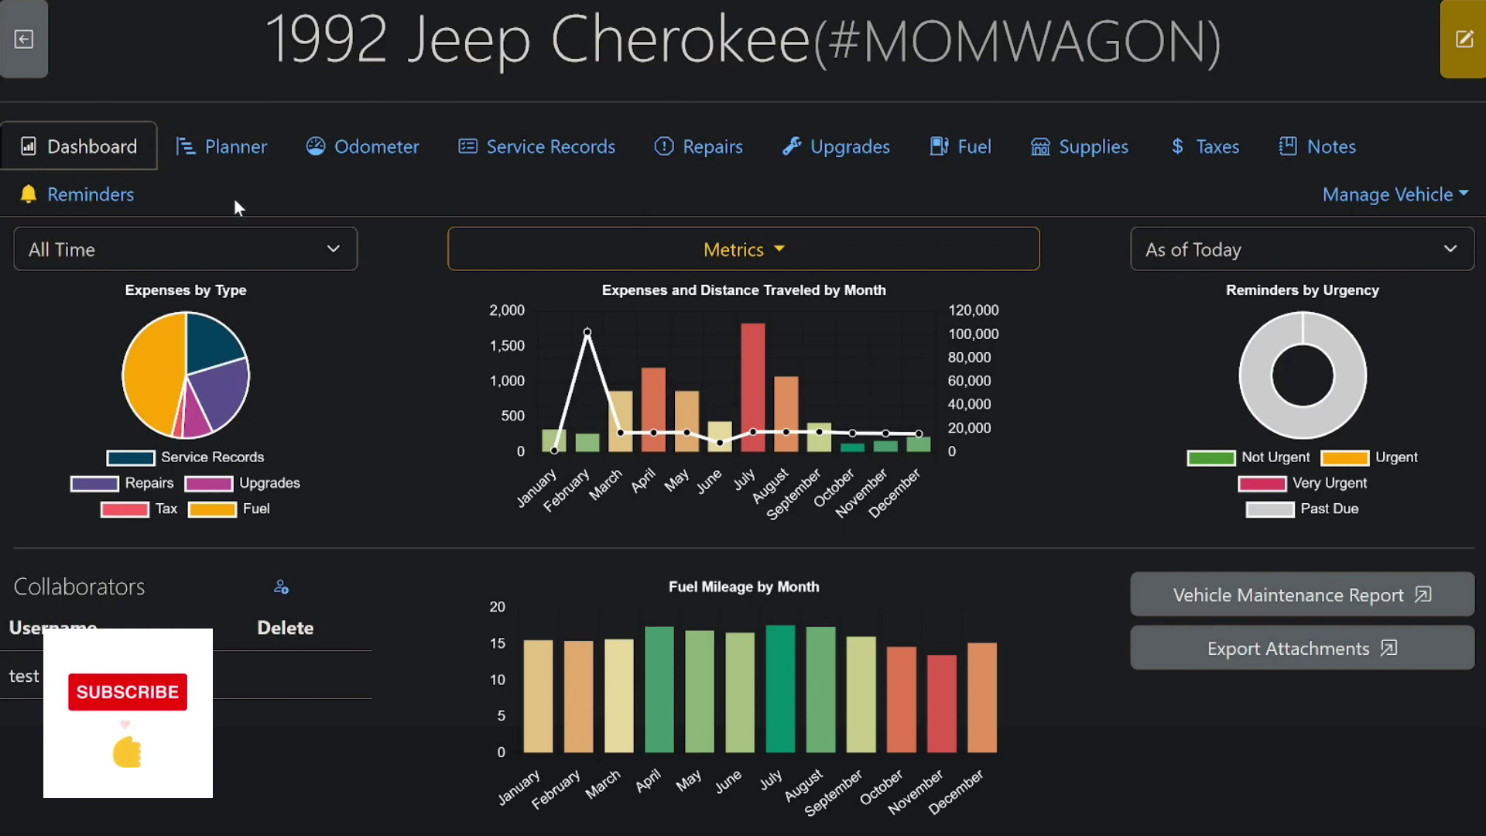
pyautogui.click(233, 144)
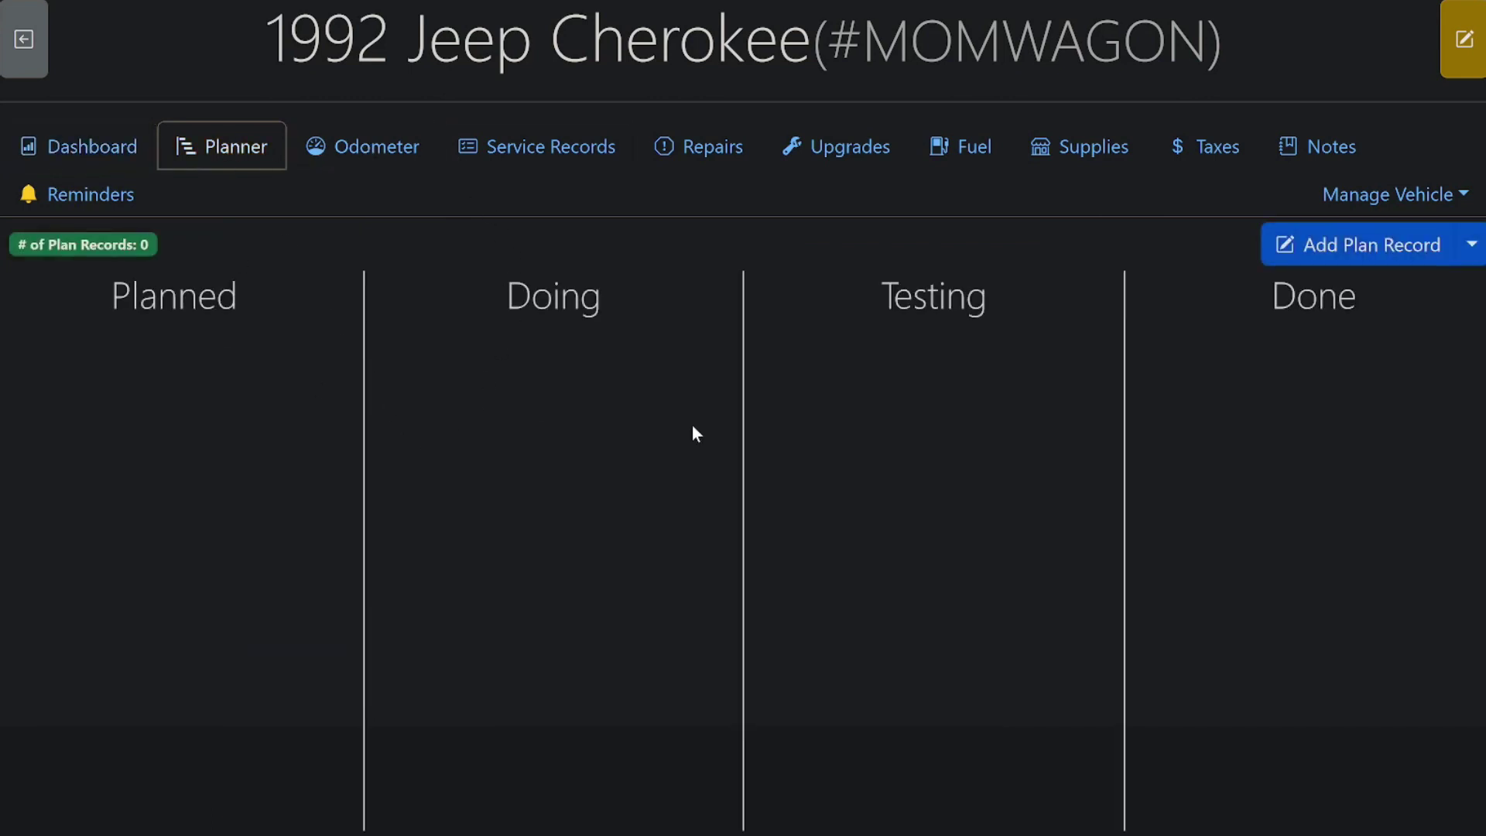
pyautogui.click(387, 154)
pyautogui.click(545, 149)
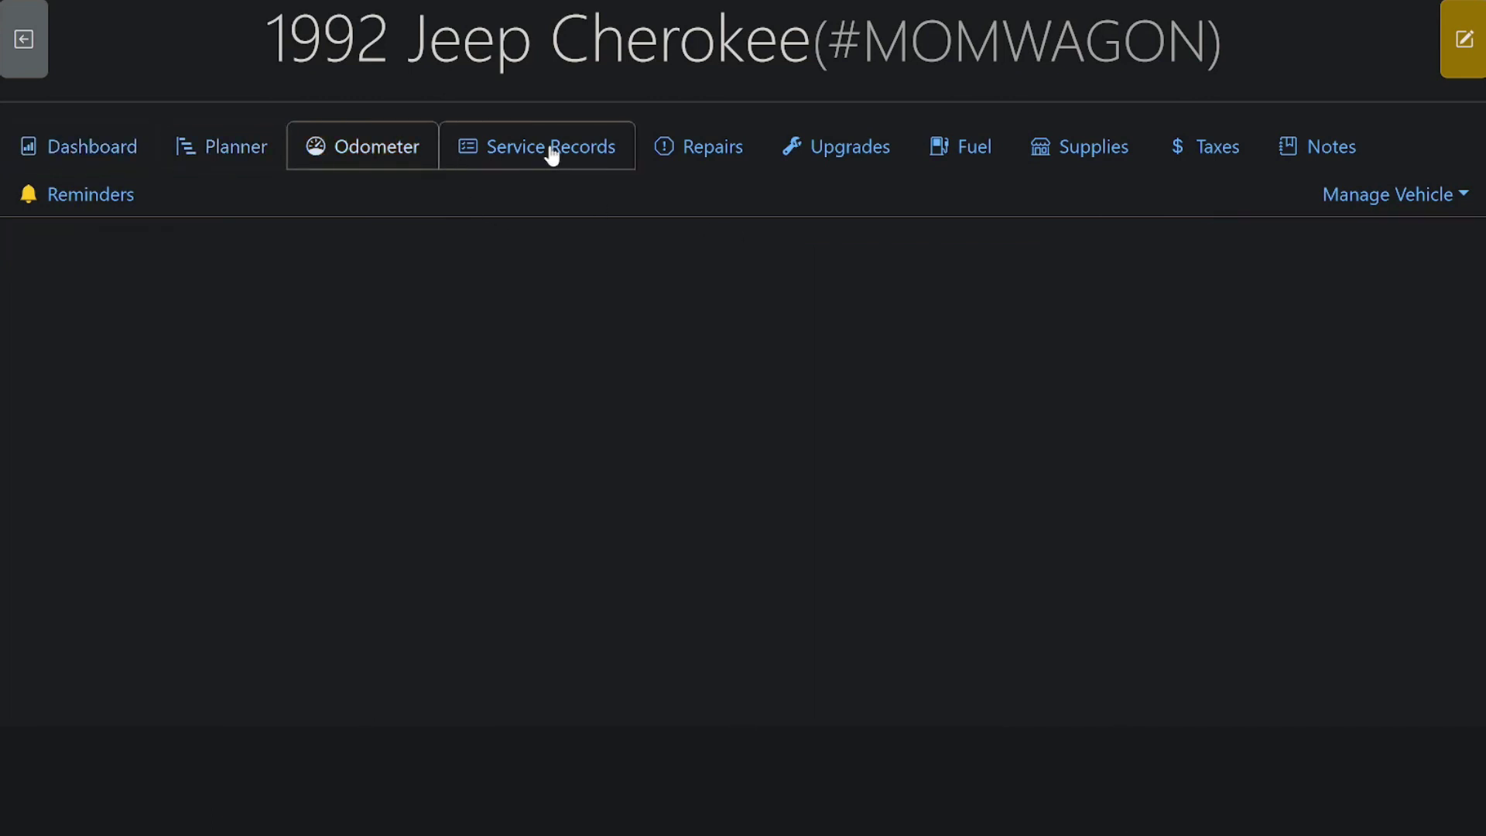
# Step: Browse the Cherokee's repair, upgrade, supply and tax records, ending on Fuel
pyautogui.click(699, 166)
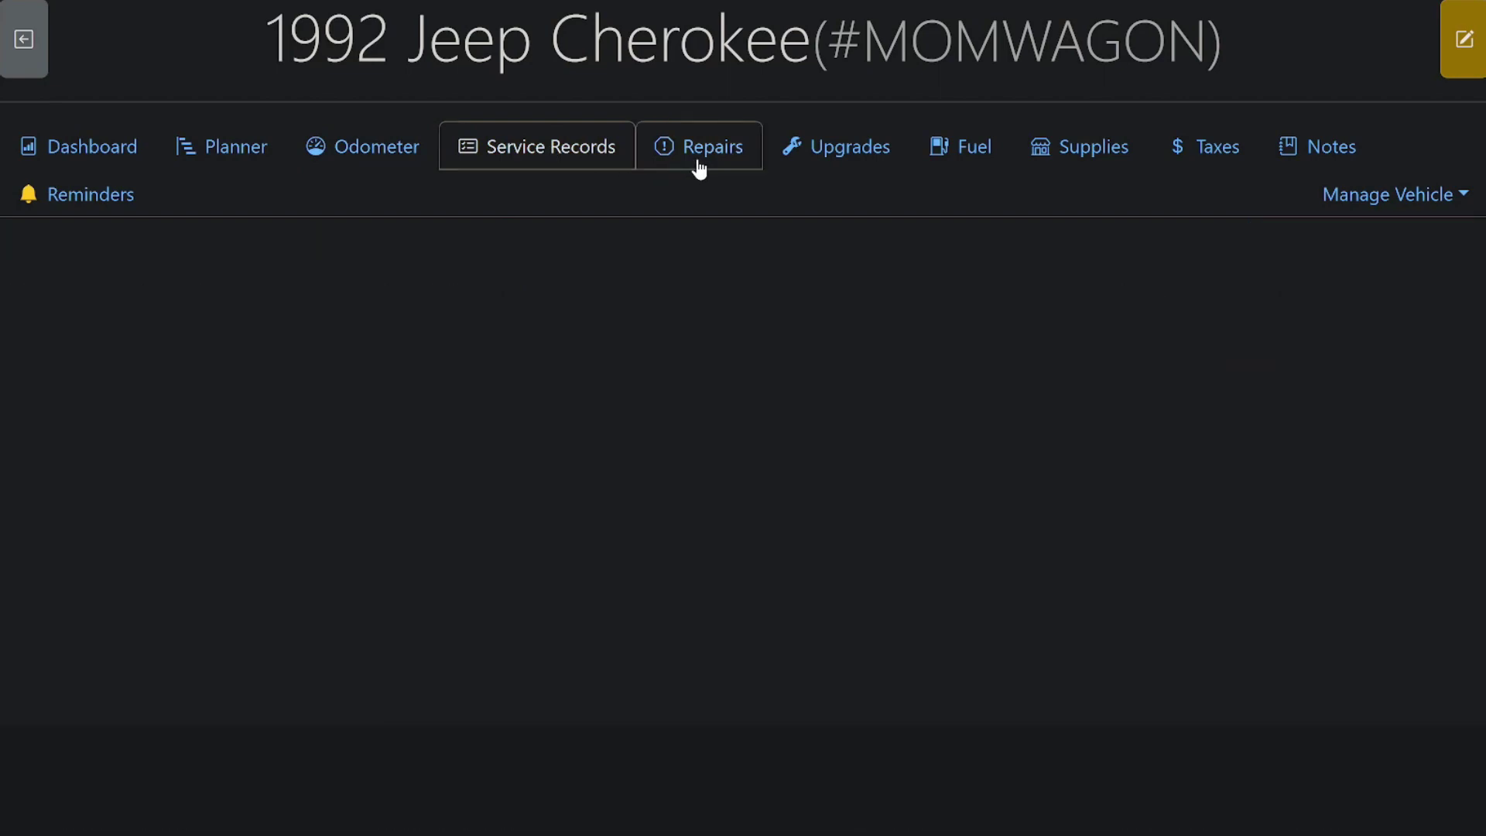
pyautogui.click(865, 164)
pyautogui.click(978, 150)
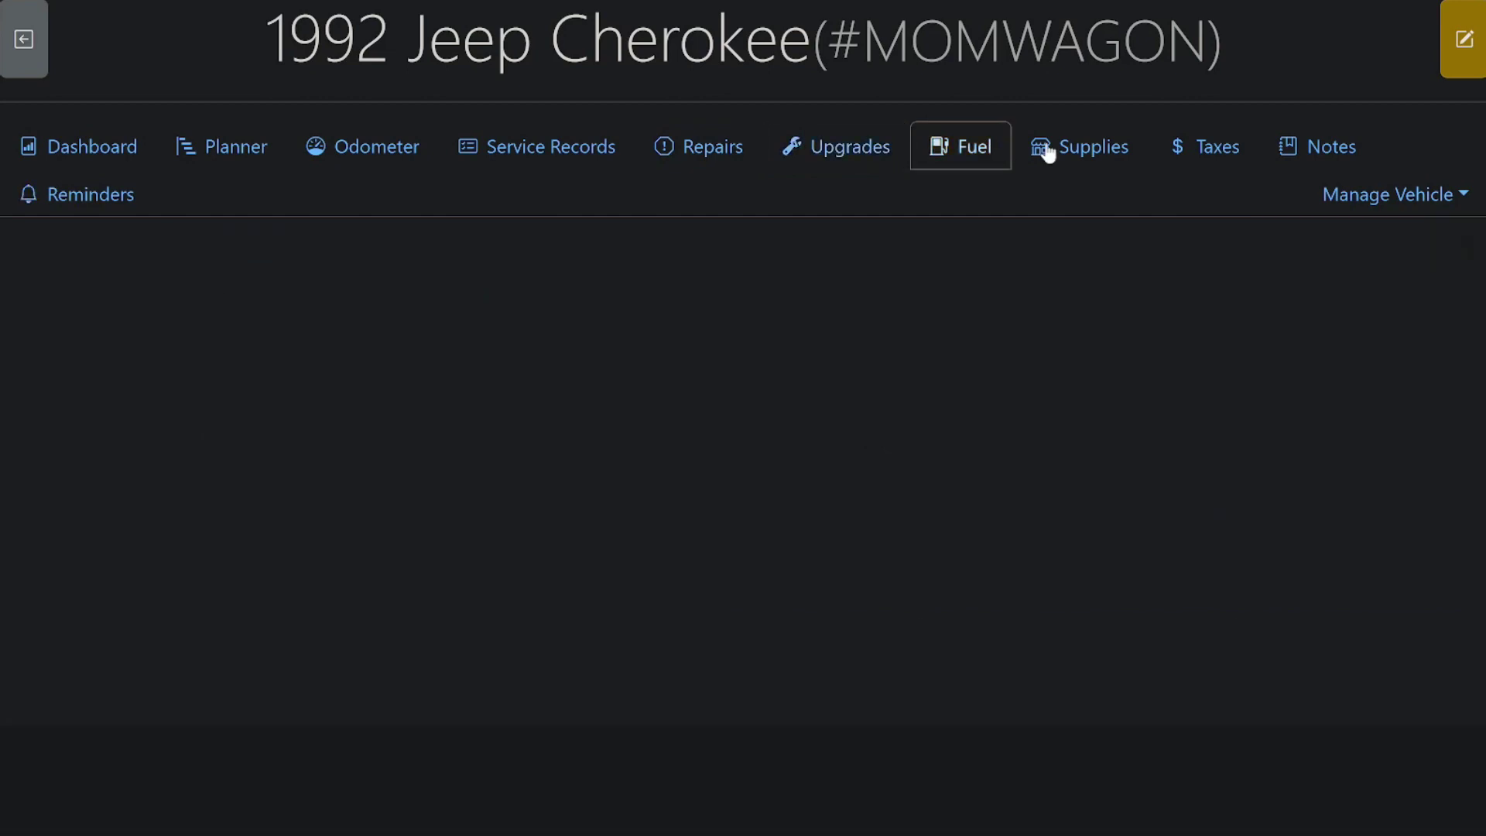
pyautogui.click(1090, 149)
pyautogui.click(1192, 151)
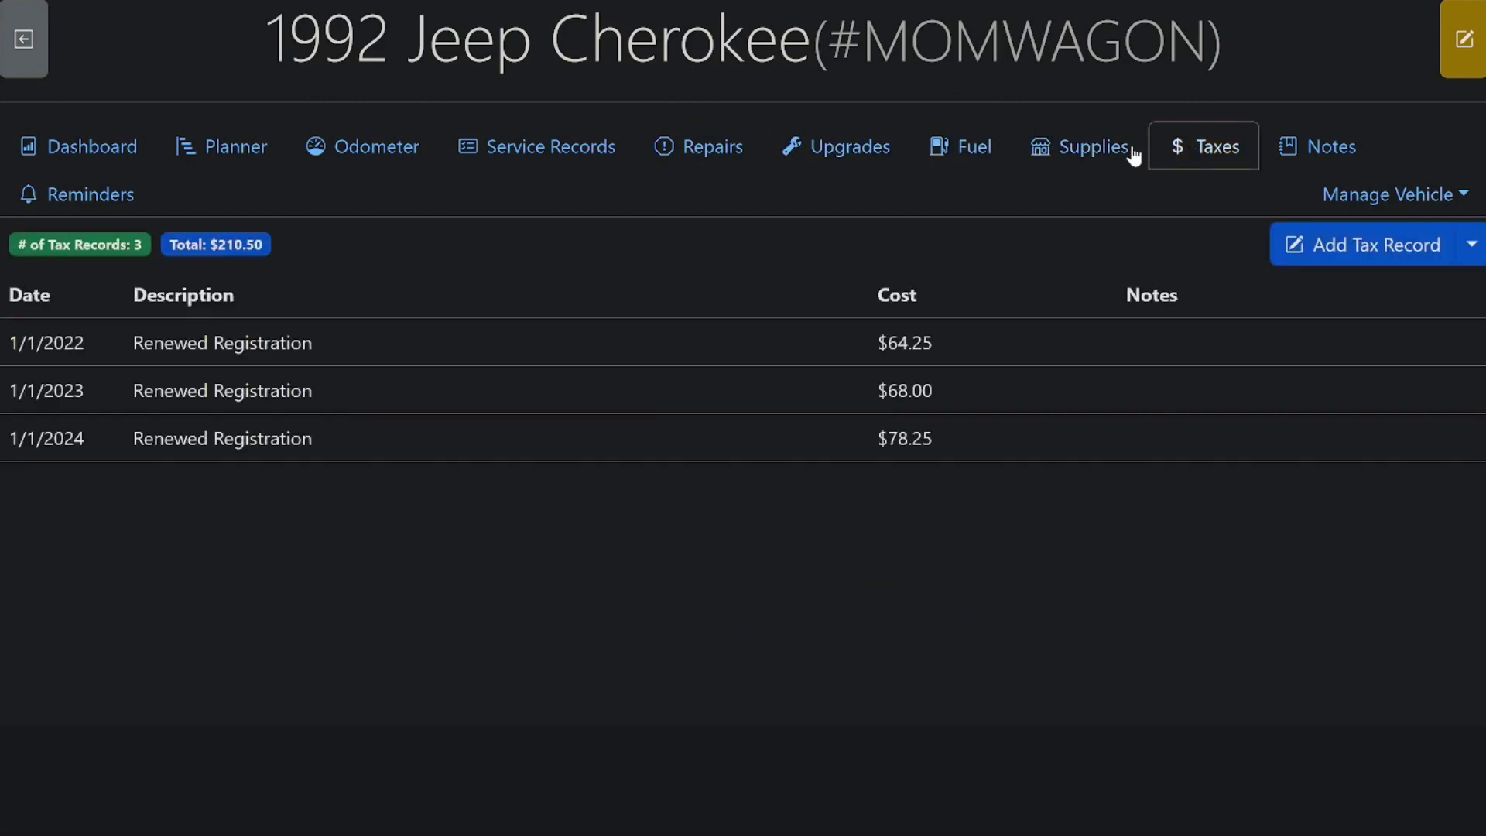
pyautogui.click(1071, 150)
pyautogui.click(958, 170)
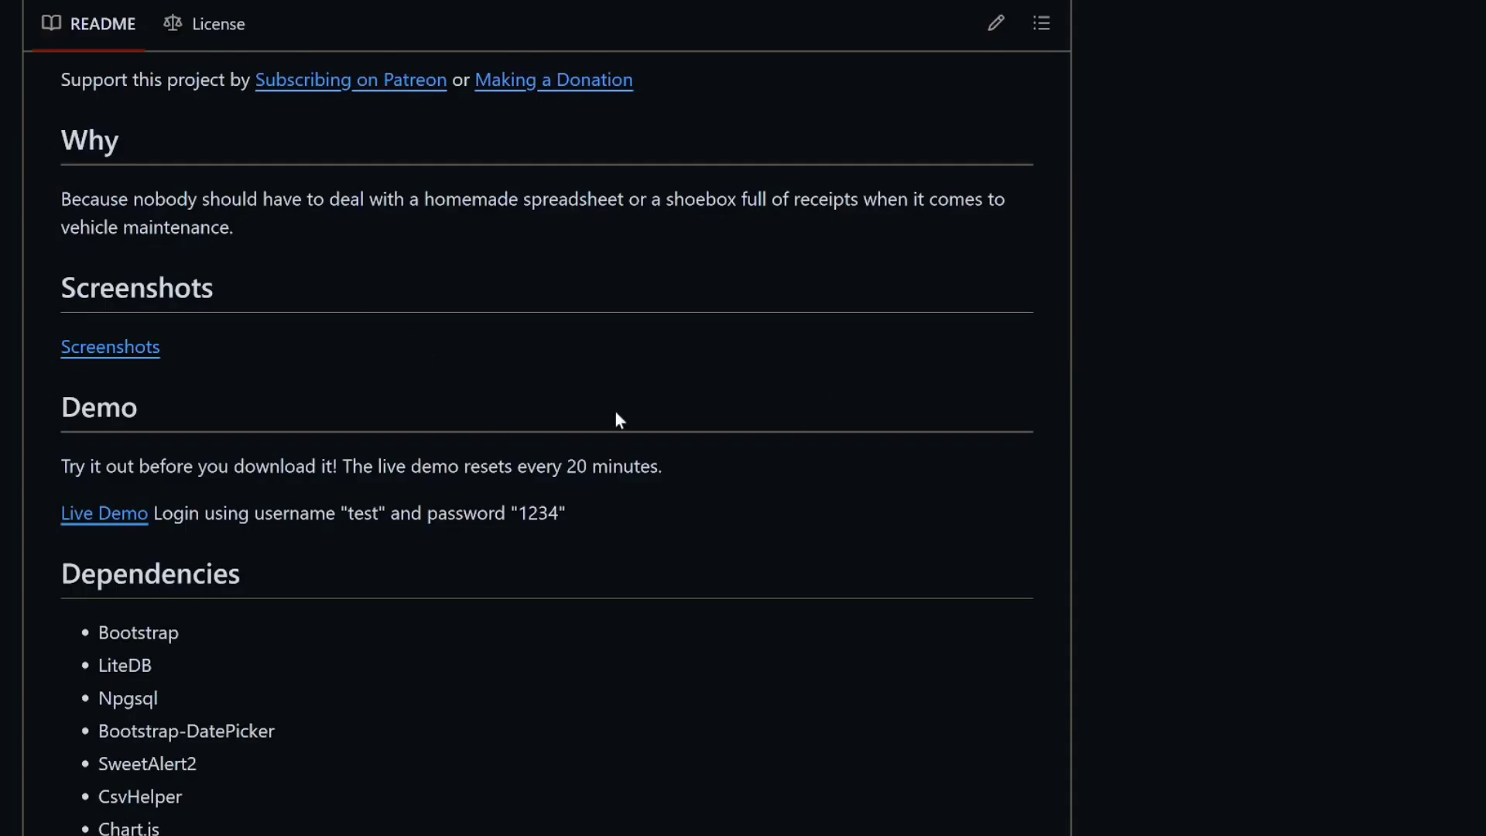
# Step: Review the README's Docker Setup and docker-compose sections, then switch to Notepad++
pyautogui.scroll(-20, 619, 420)
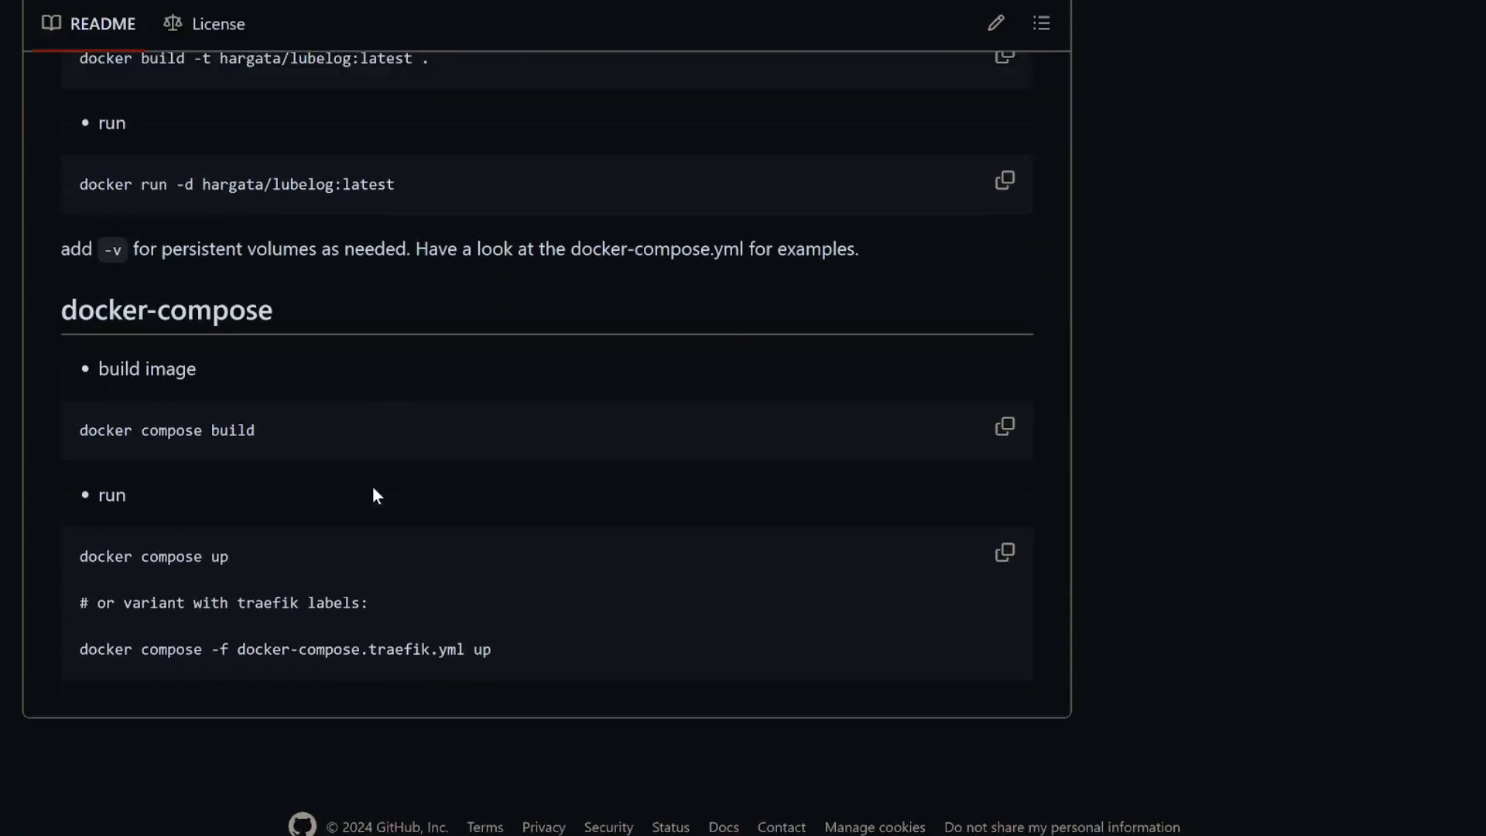
pyautogui.scroll(10, 373, 489)
pyautogui.scroll(-8, 373, 489)
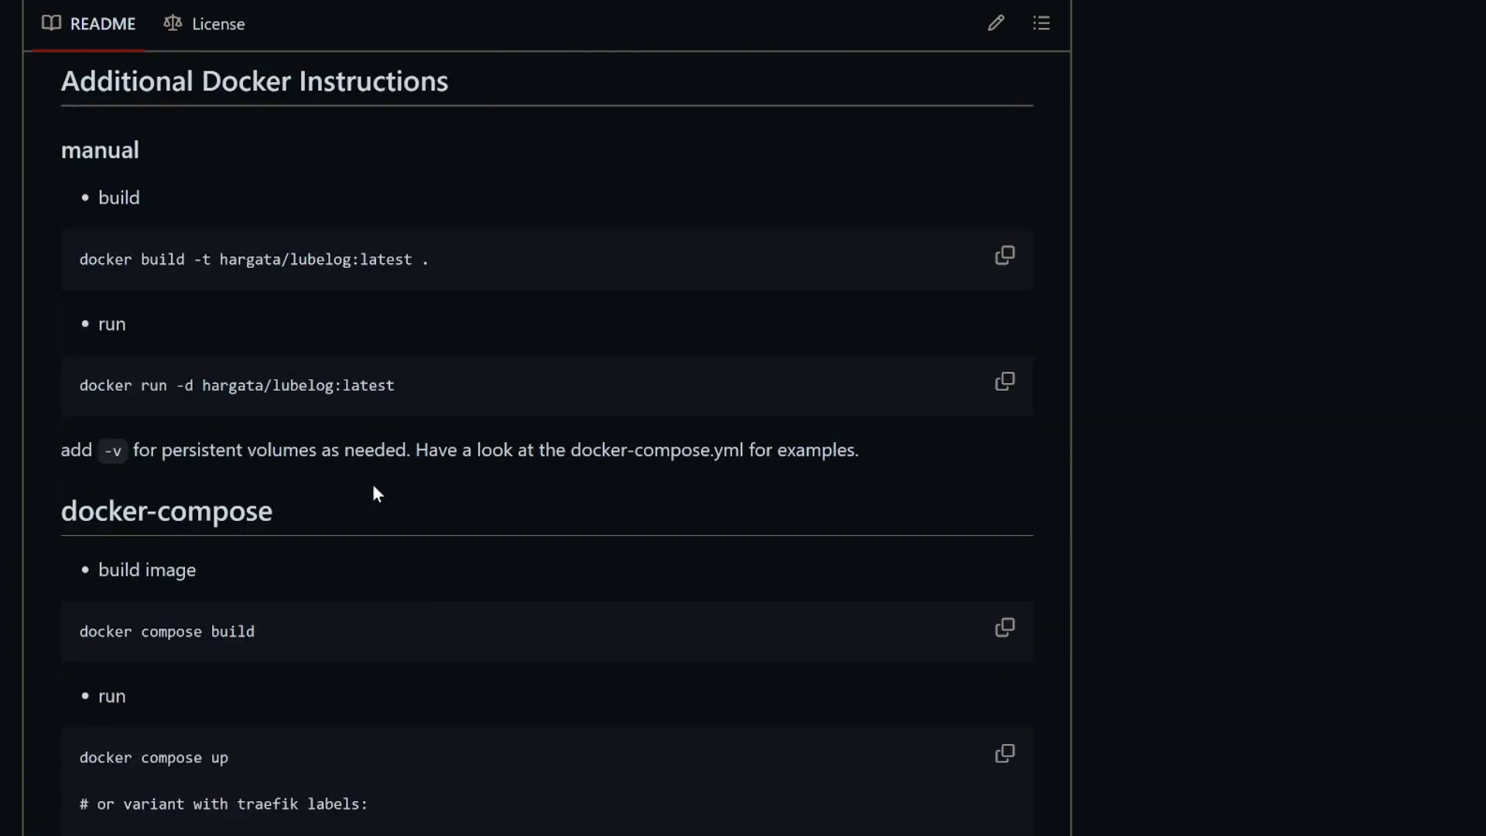
pyautogui.scroll(12, 373, 478)
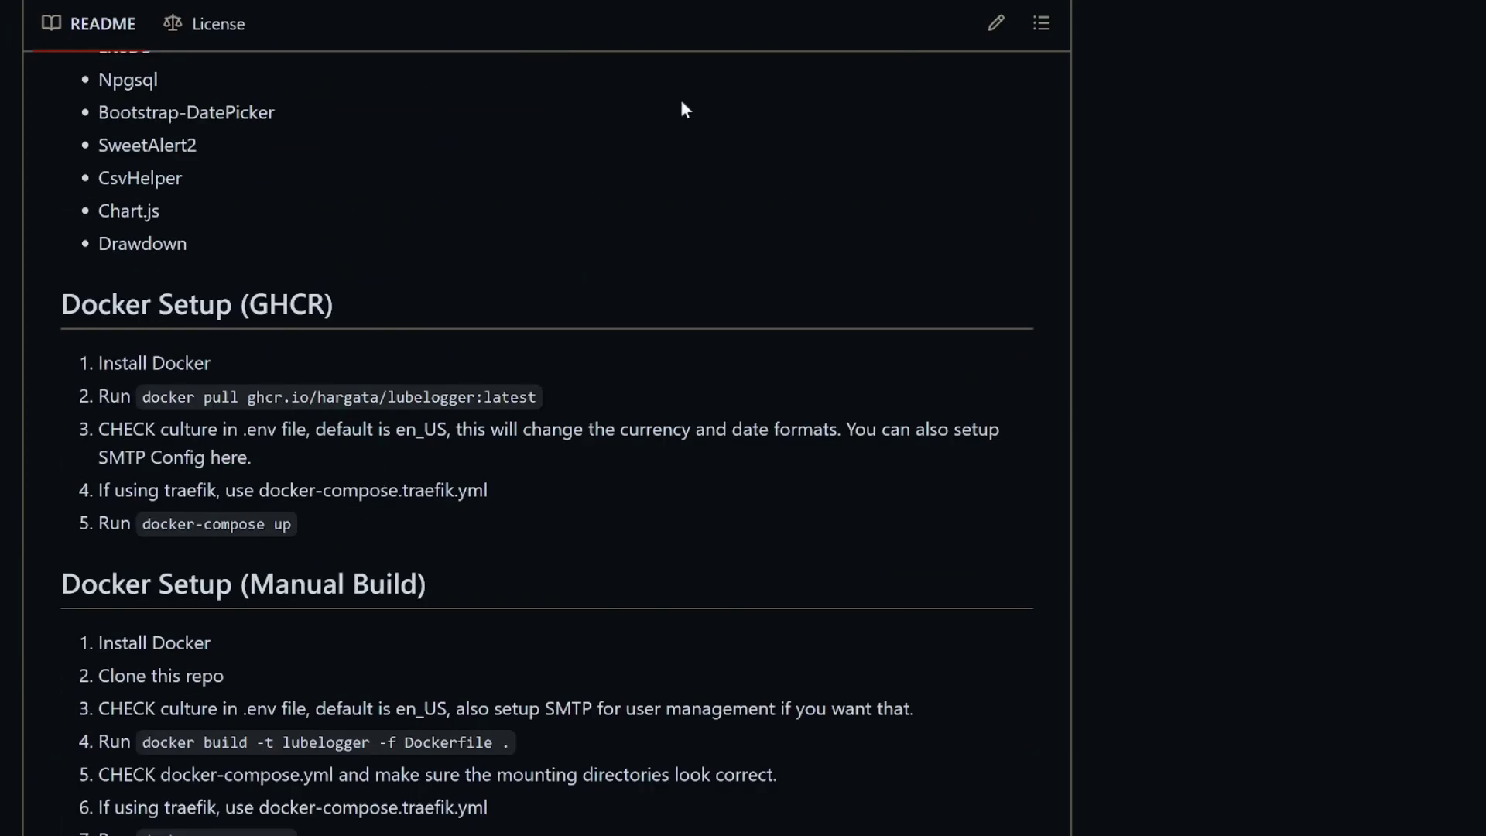
pyautogui.scroll(15, 564, 239)
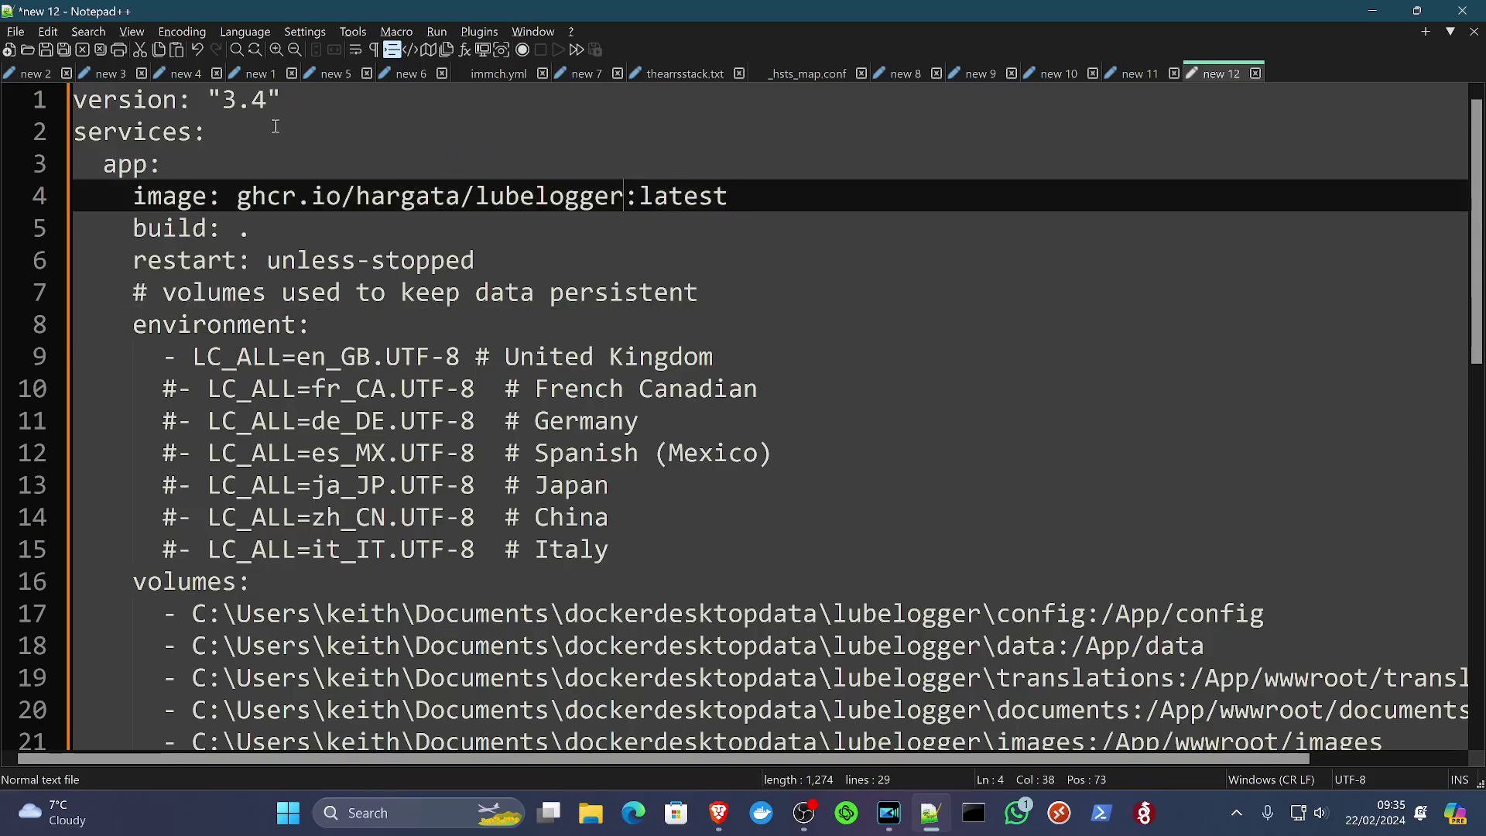
pyautogui.click(326, 88)
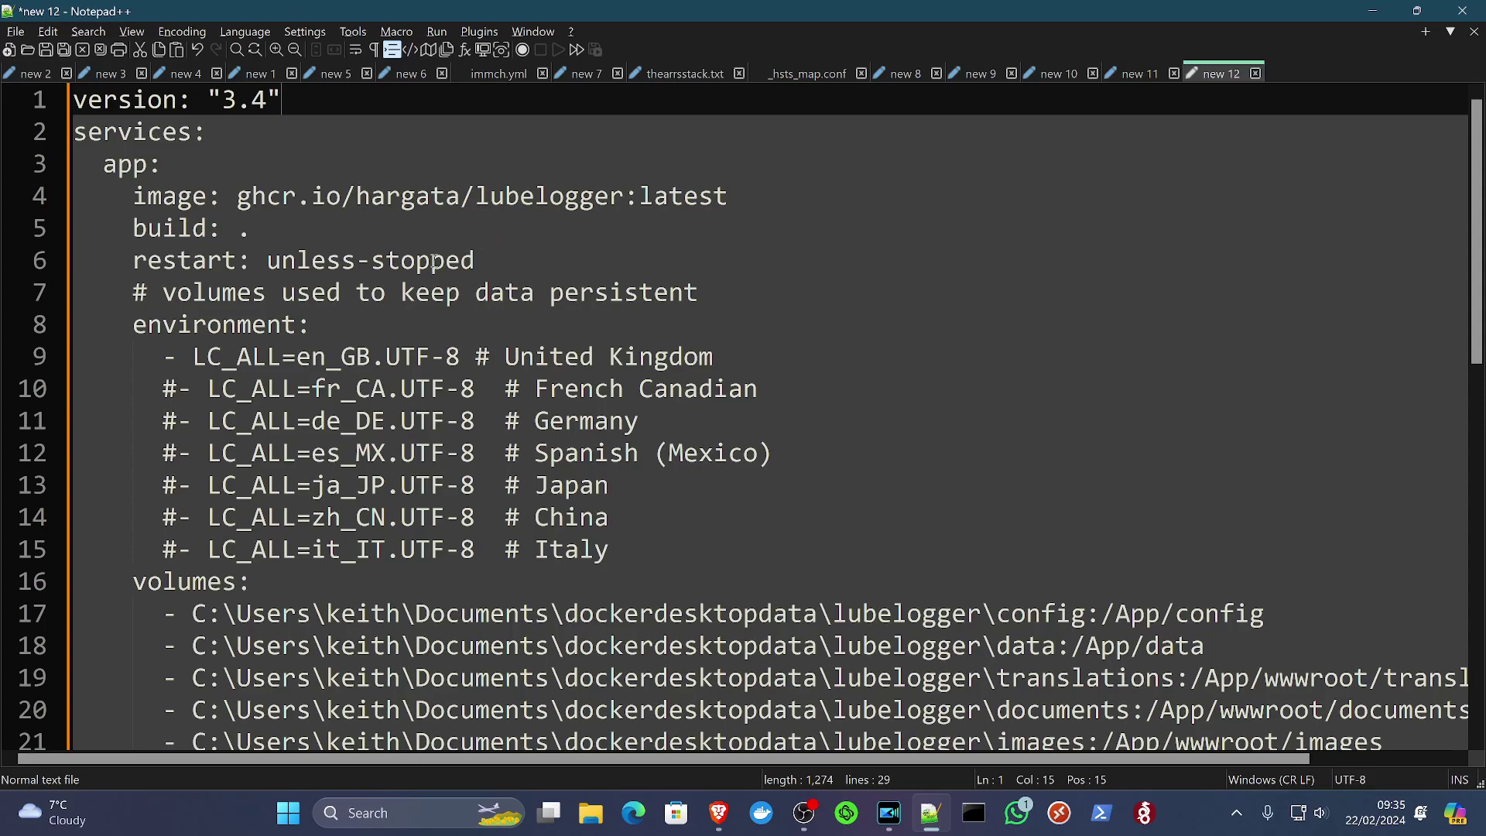
pyautogui.scroll(-1, 381, 345)
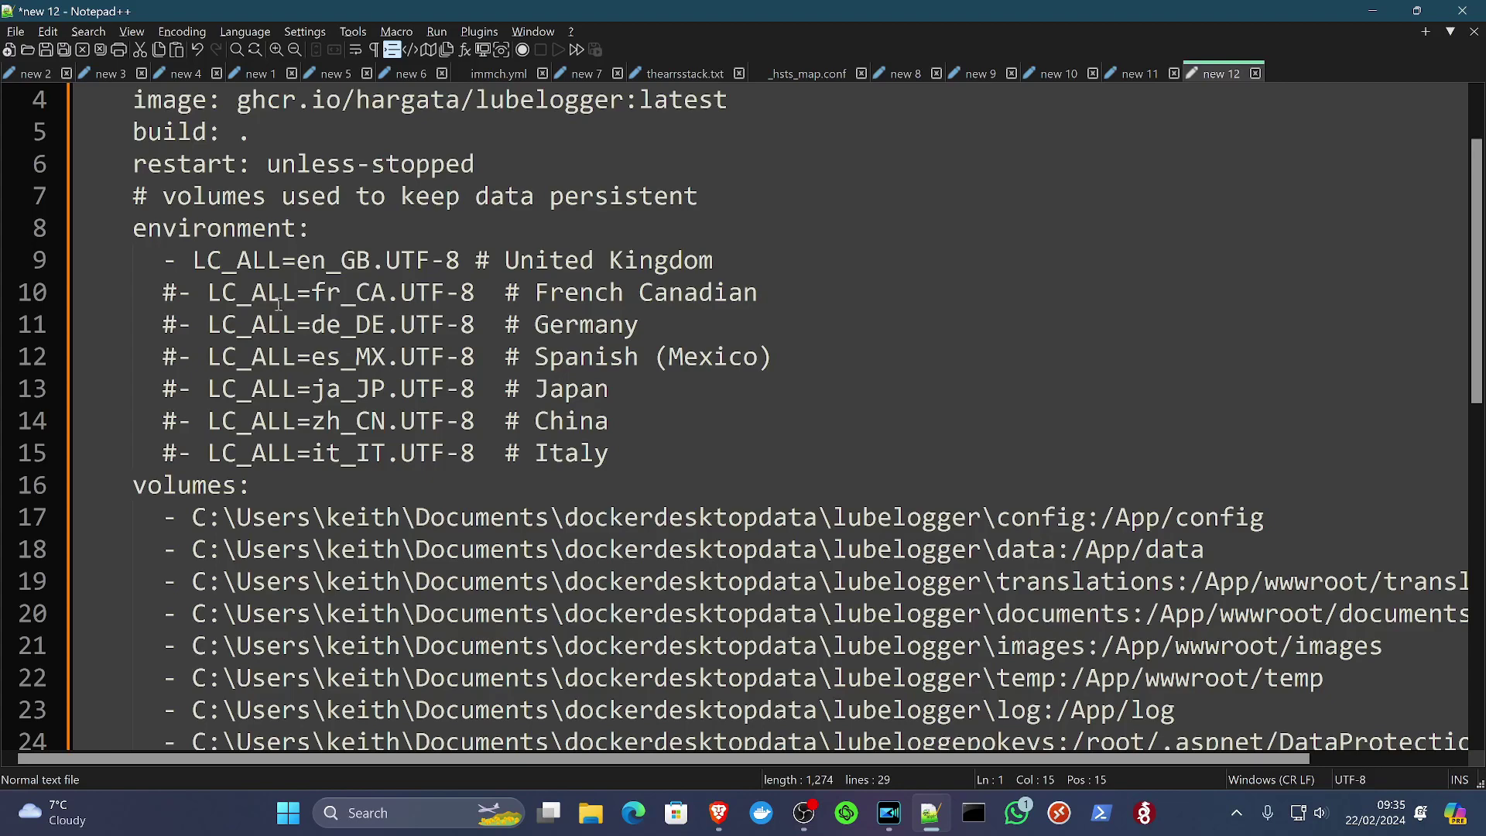
pyautogui.click(195, 265)
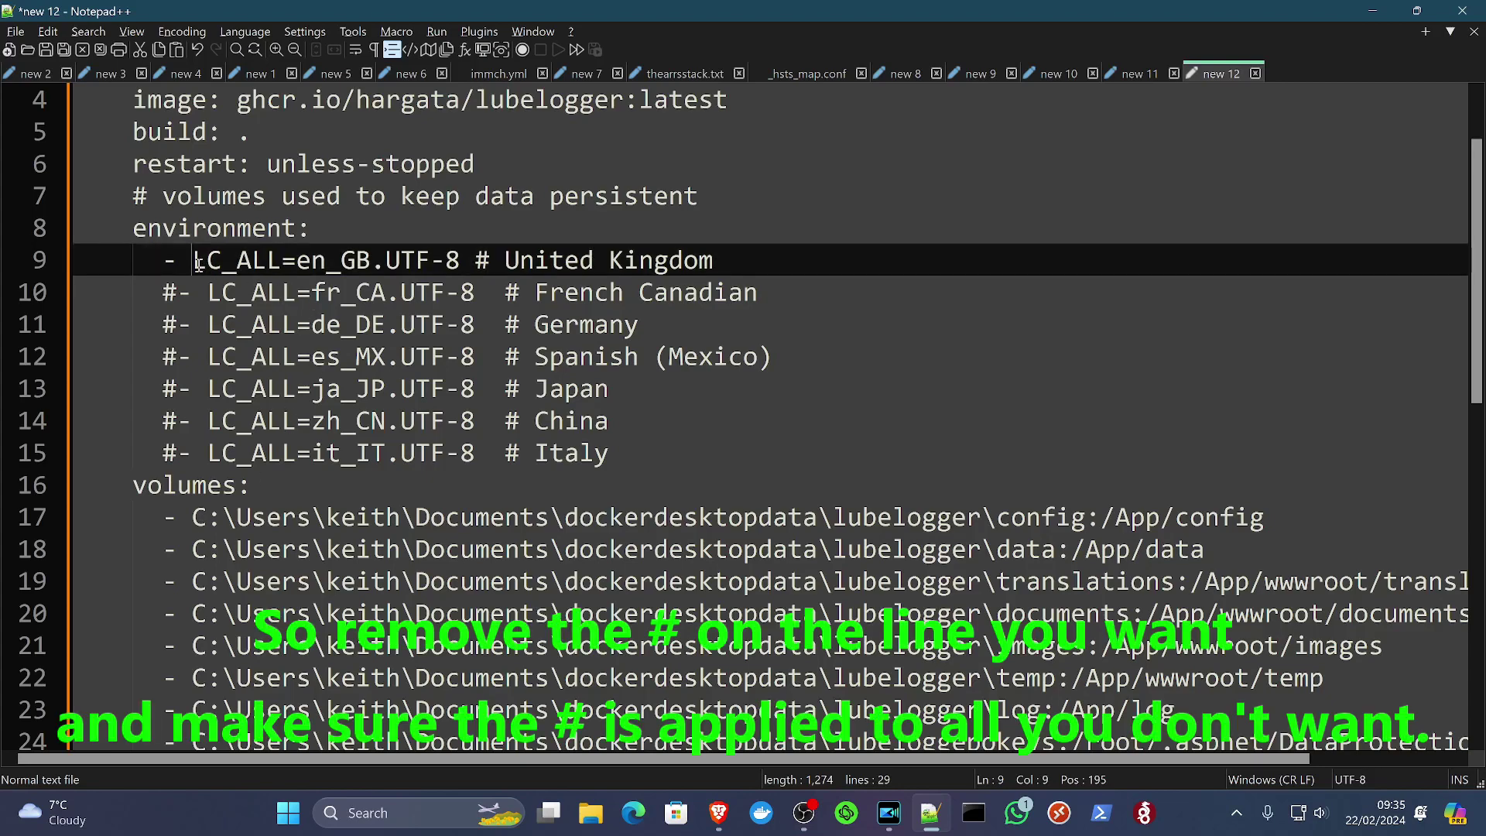
pyautogui.click(419, 267)
pyautogui.click(511, 321)
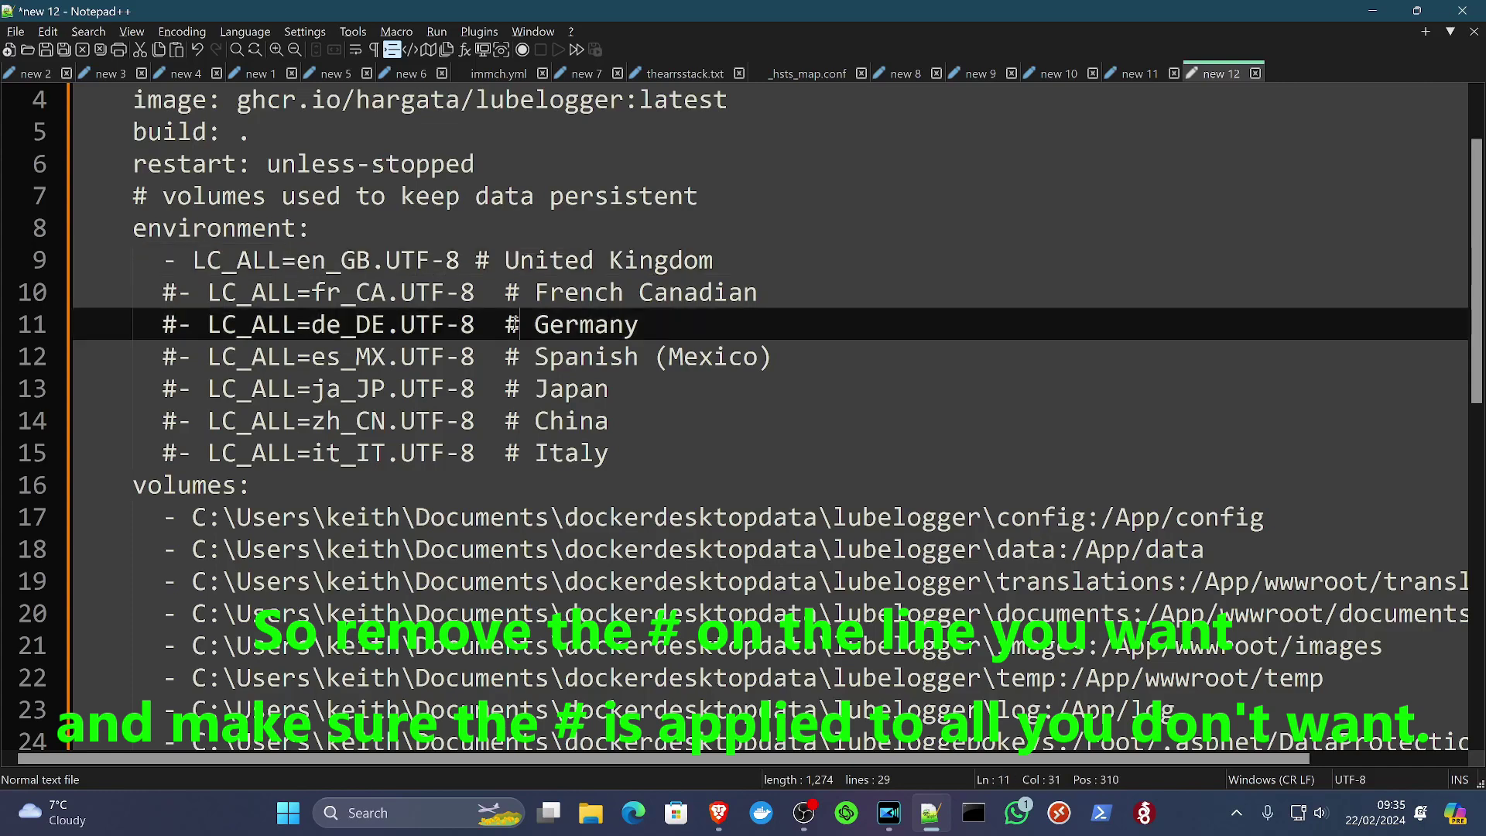
pyautogui.click(430, 419)
pyautogui.click(351, 478)
pyautogui.click(306, 431)
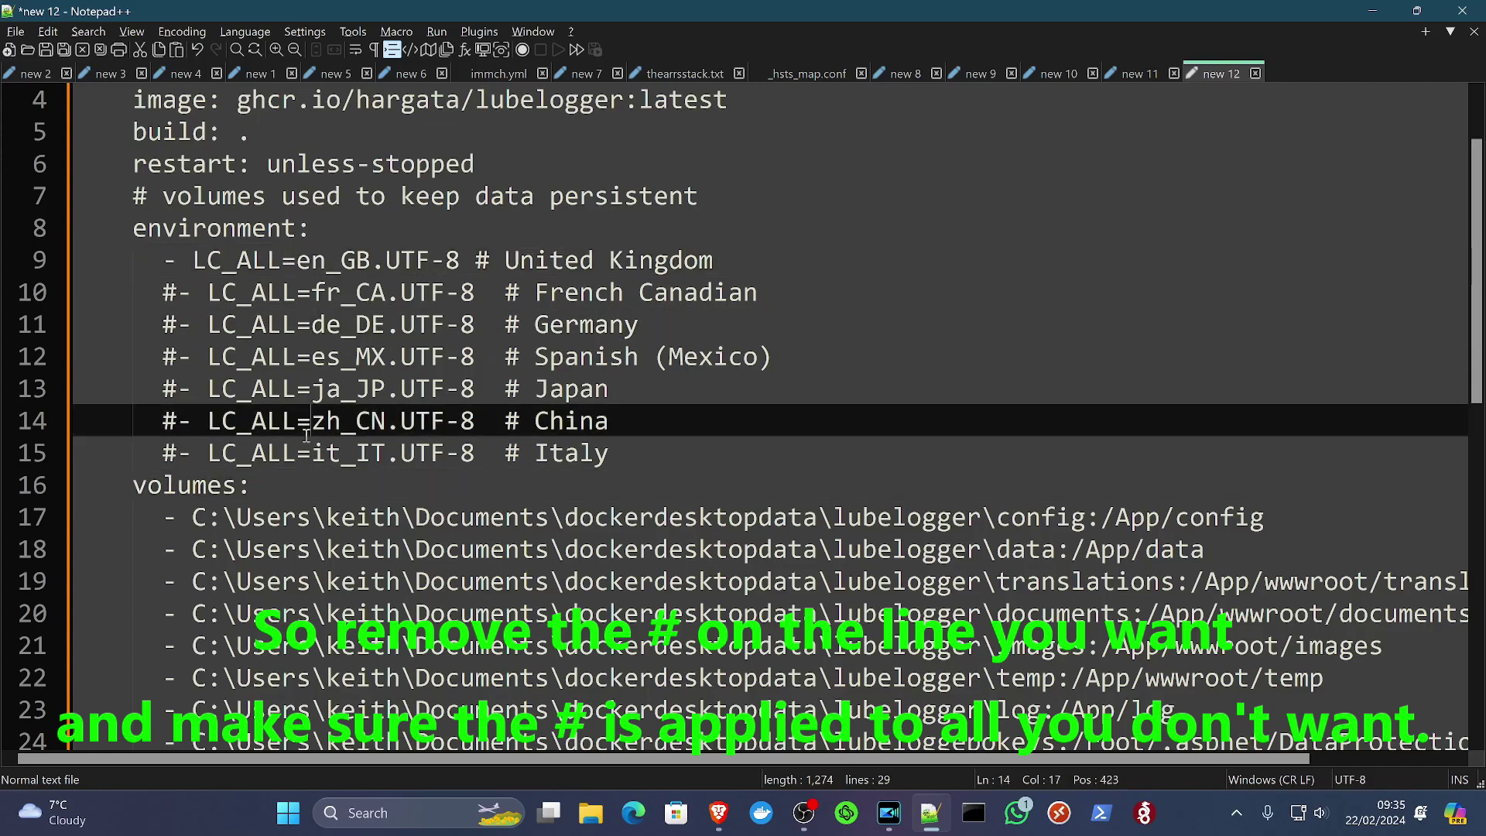
pyautogui.click(330, 354)
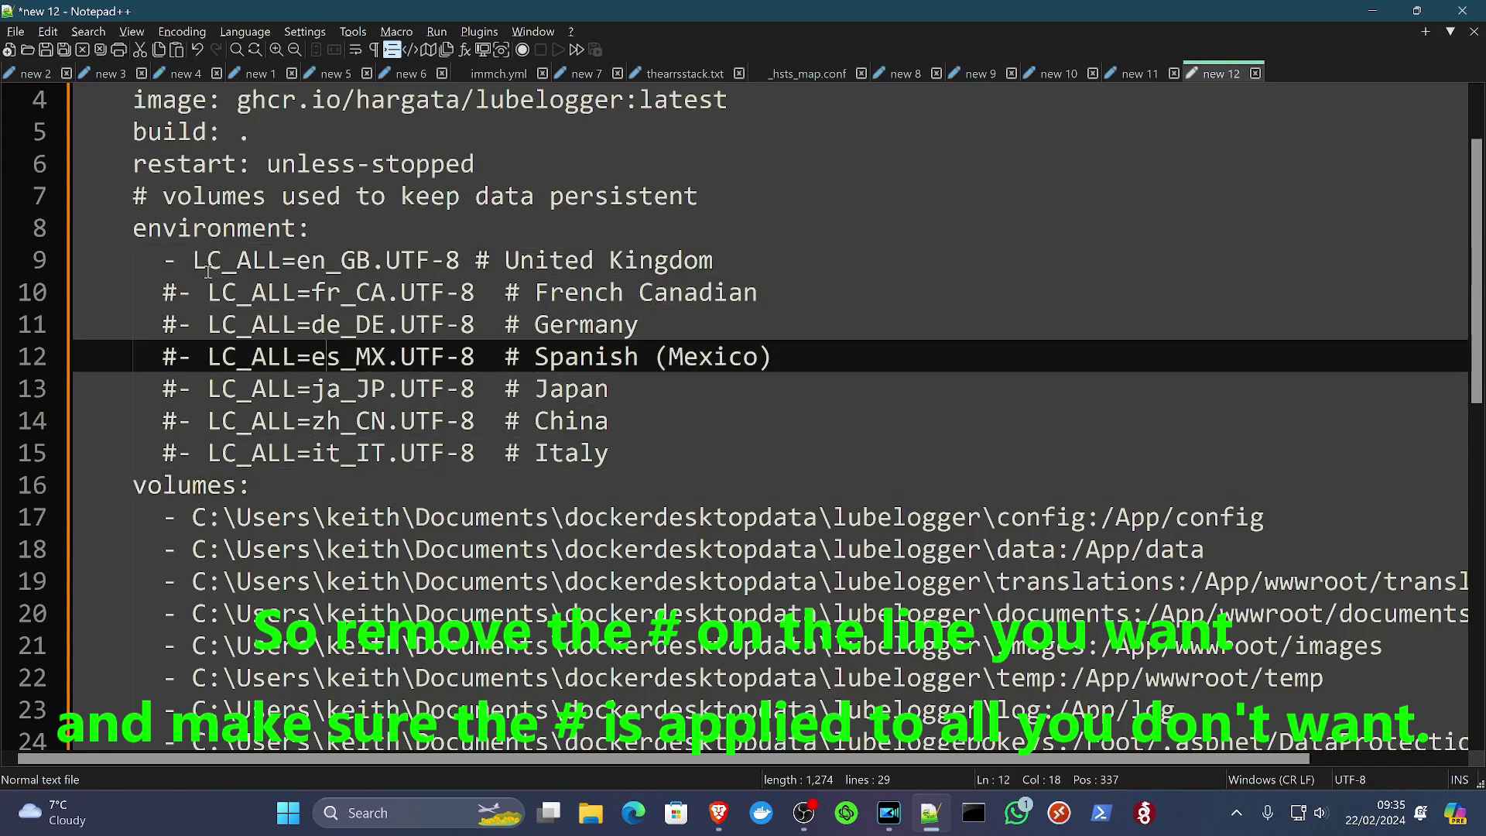
pyautogui.click(636, 464)
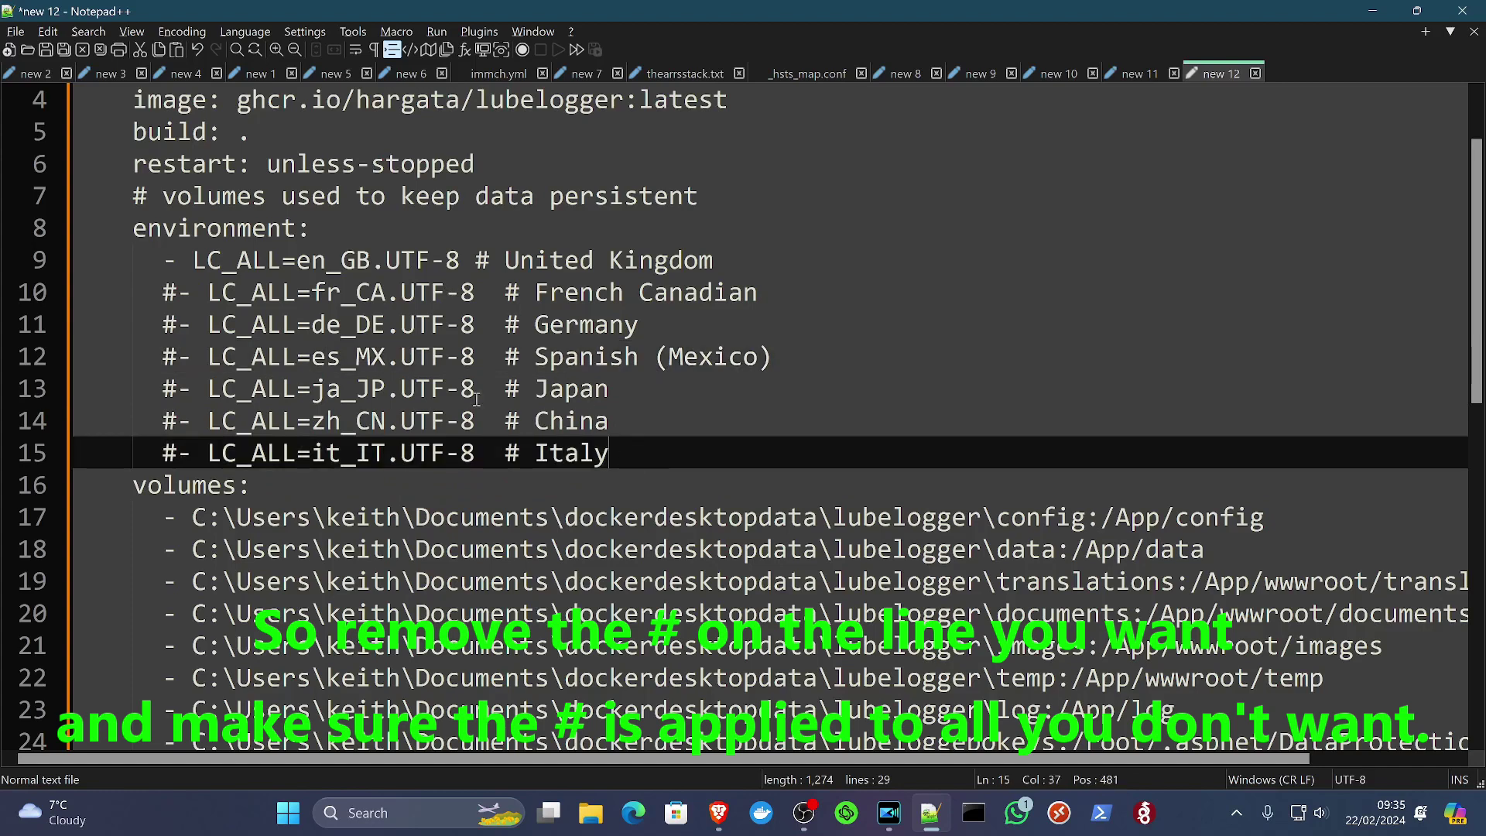
pyautogui.click(193, 260)
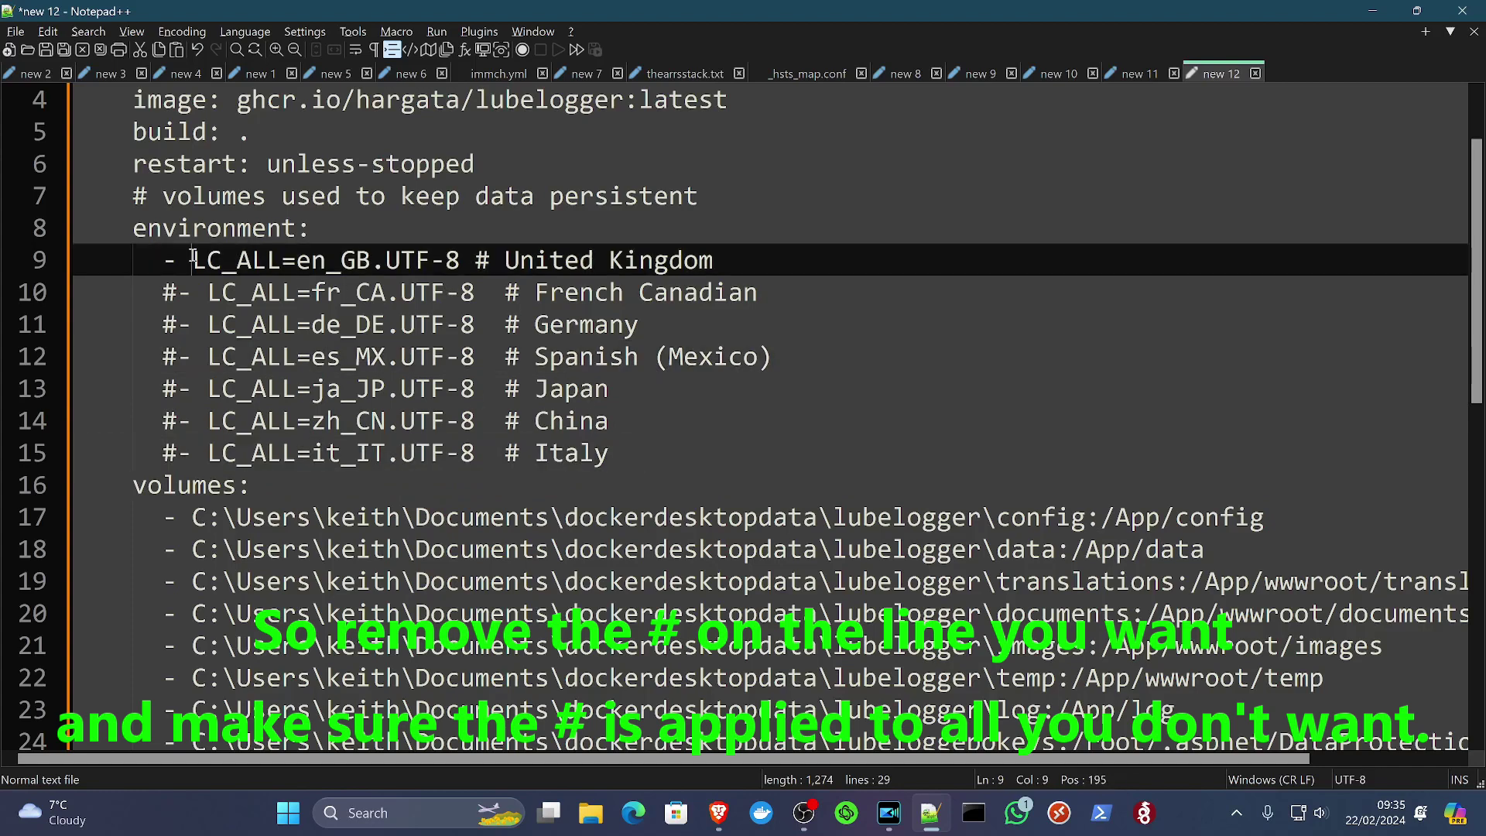
pyautogui.click(557, 273)
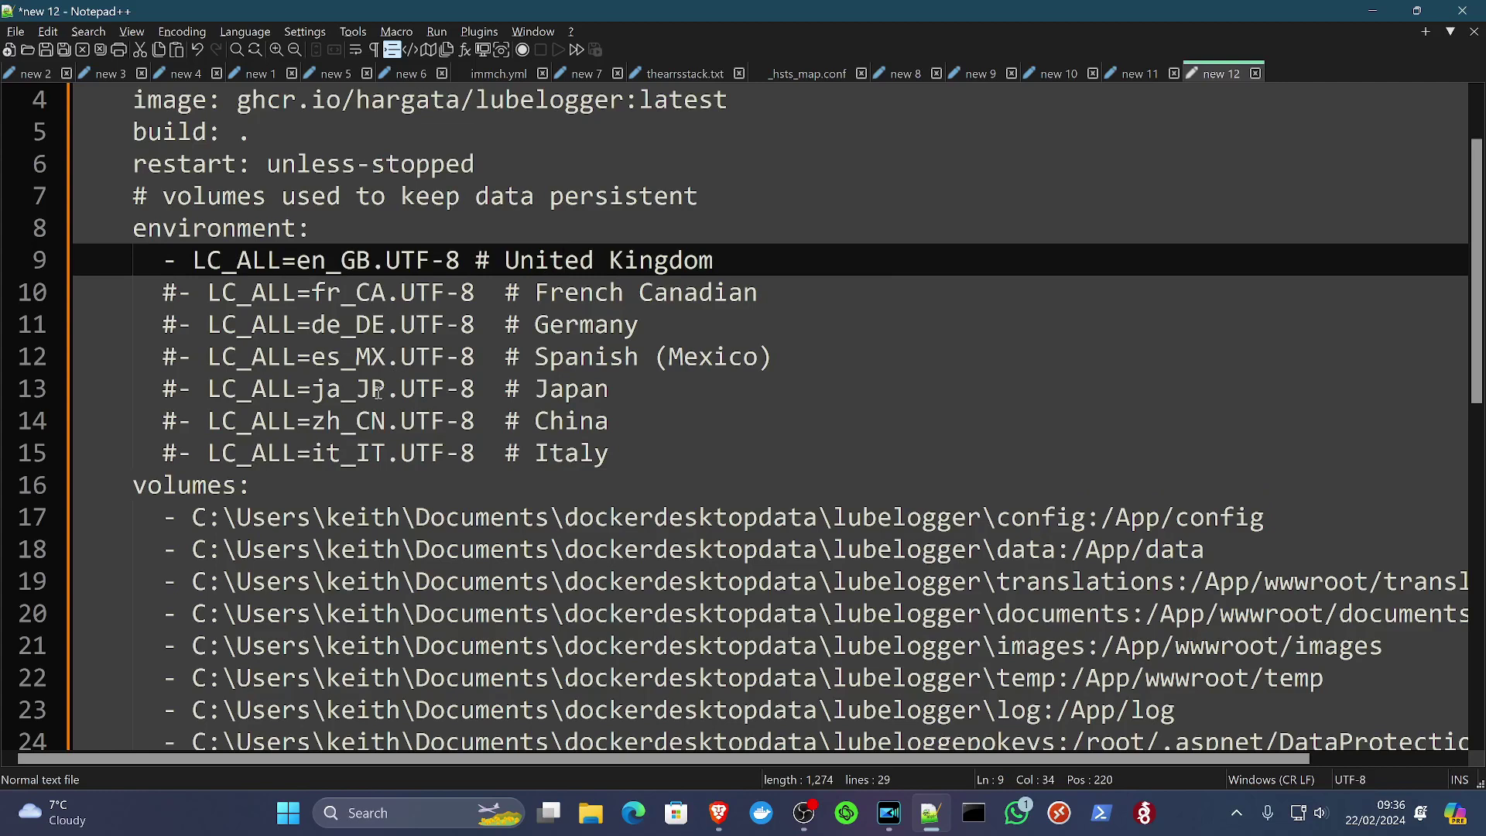
pyautogui.scroll(-3, 383, 394)
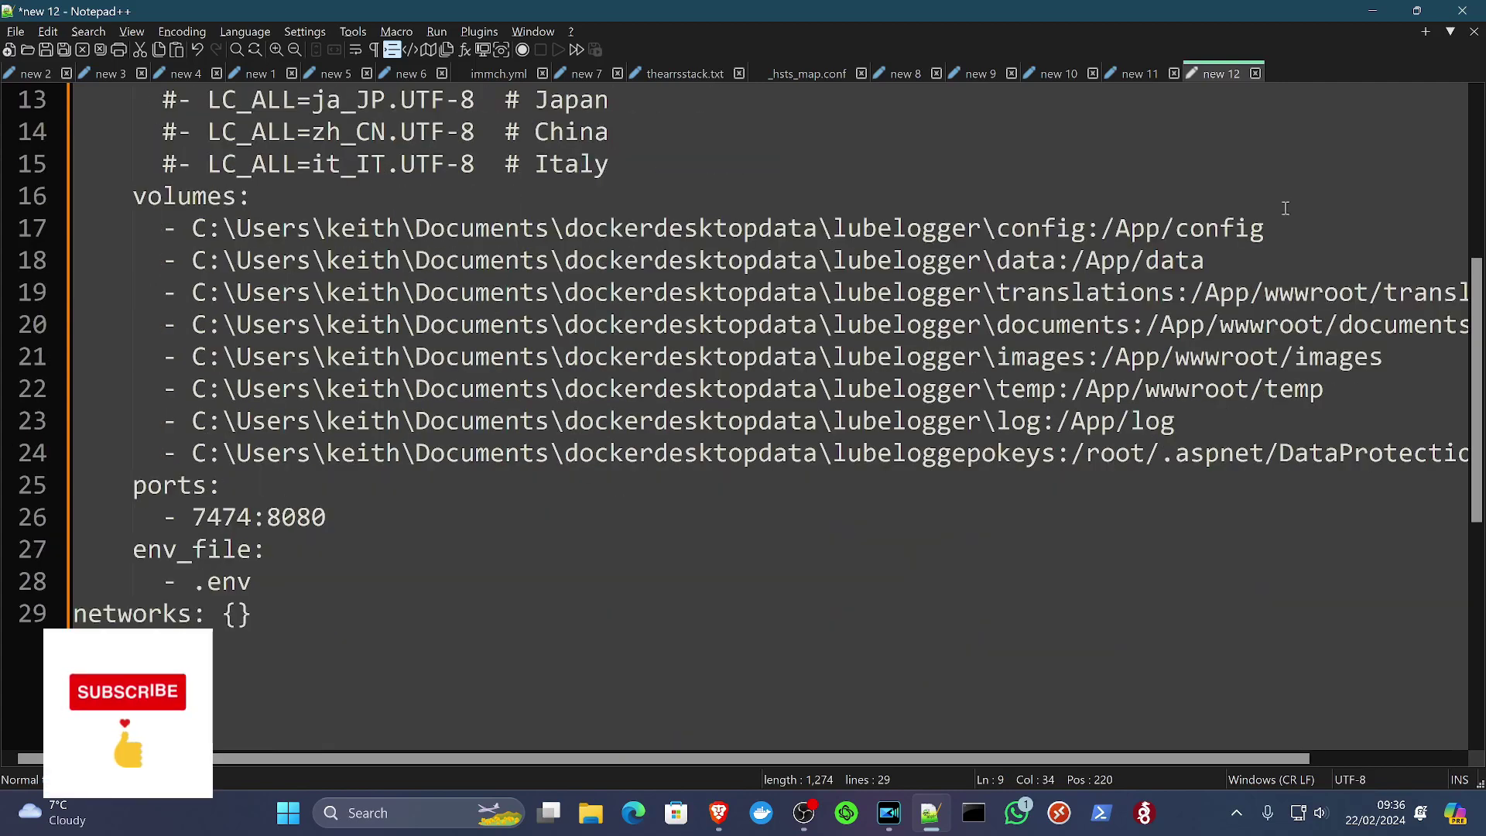
# Step: Check the config and data volume host paths on lines 17 and 18
pyautogui.click(1289, 225)
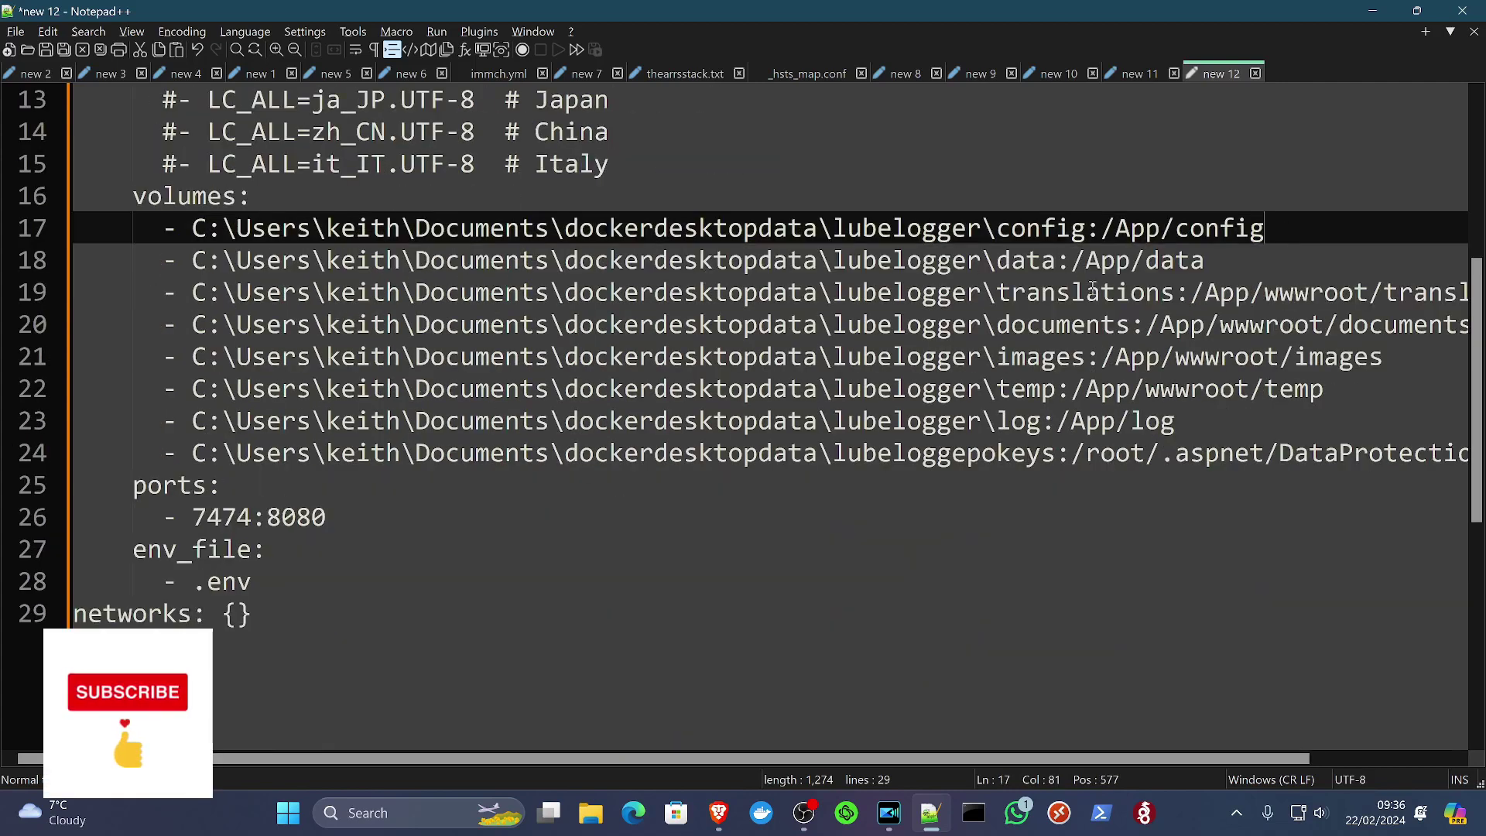
pyautogui.moveTo(1100, 228); pyautogui.dragTo(1282, 239)
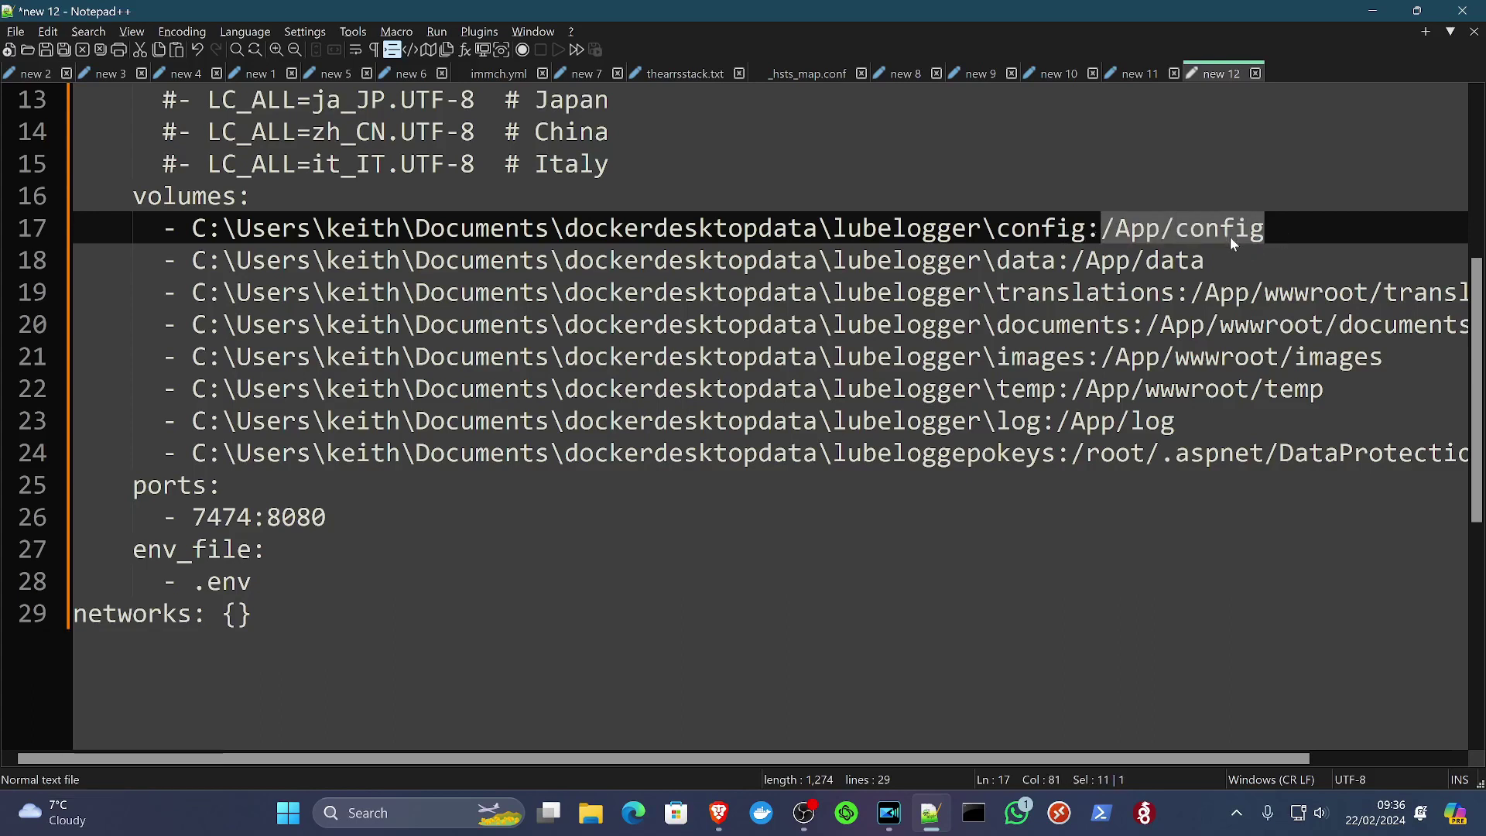
pyautogui.click(1070, 231)
pyautogui.moveTo(1103, 230); pyautogui.dragTo(995, 230)
pyautogui.click(1010, 236)
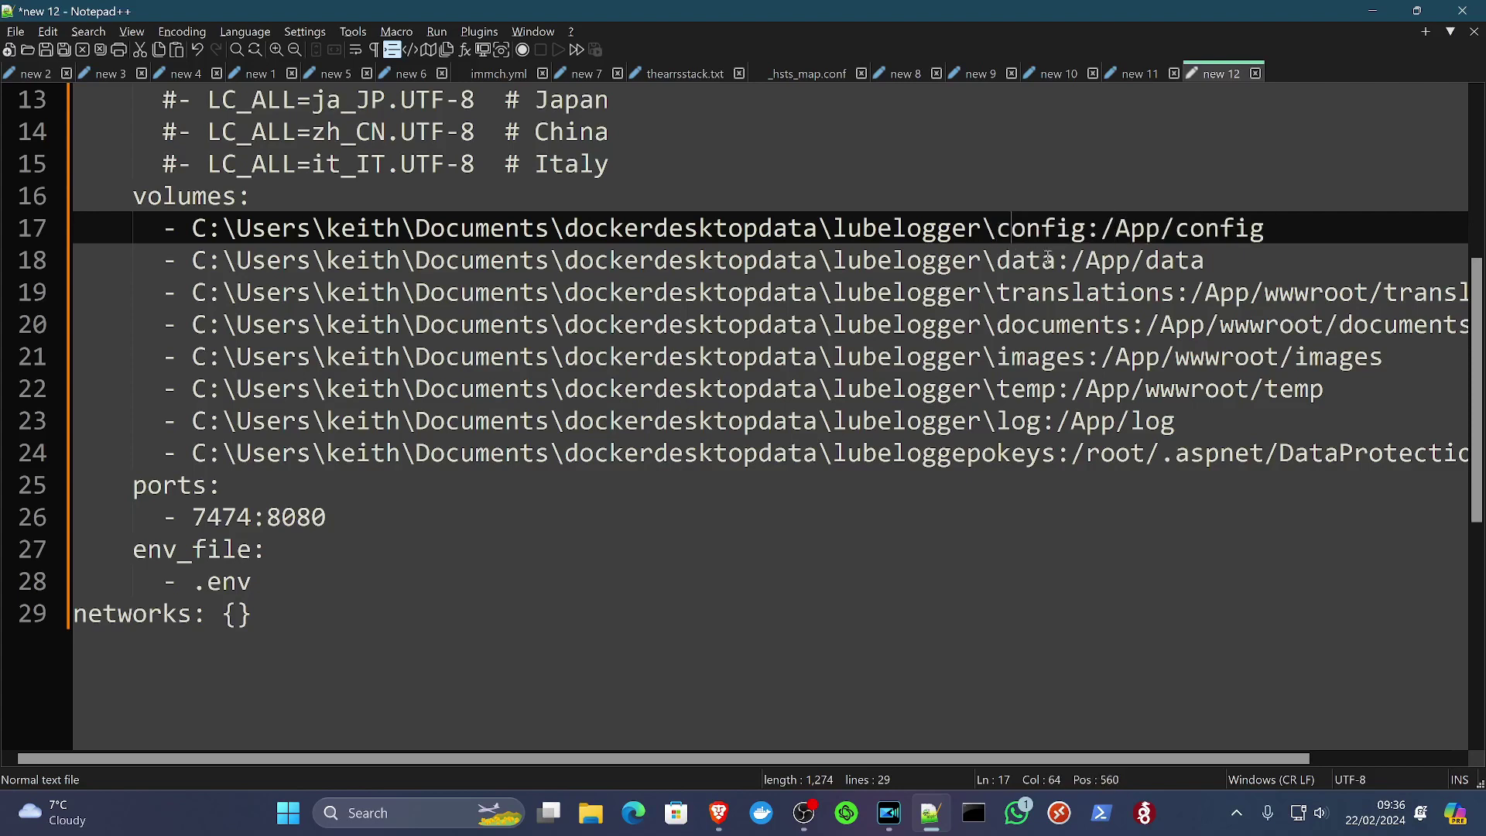
pyautogui.click(1097, 232)
pyautogui.click(1027, 261)
pyautogui.moveTo(1070, 260); pyautogui.dragTo(589, 265)
# Step: Go over the documents, translations, keys and log volume mappings
pyautogui.click(339, 292)
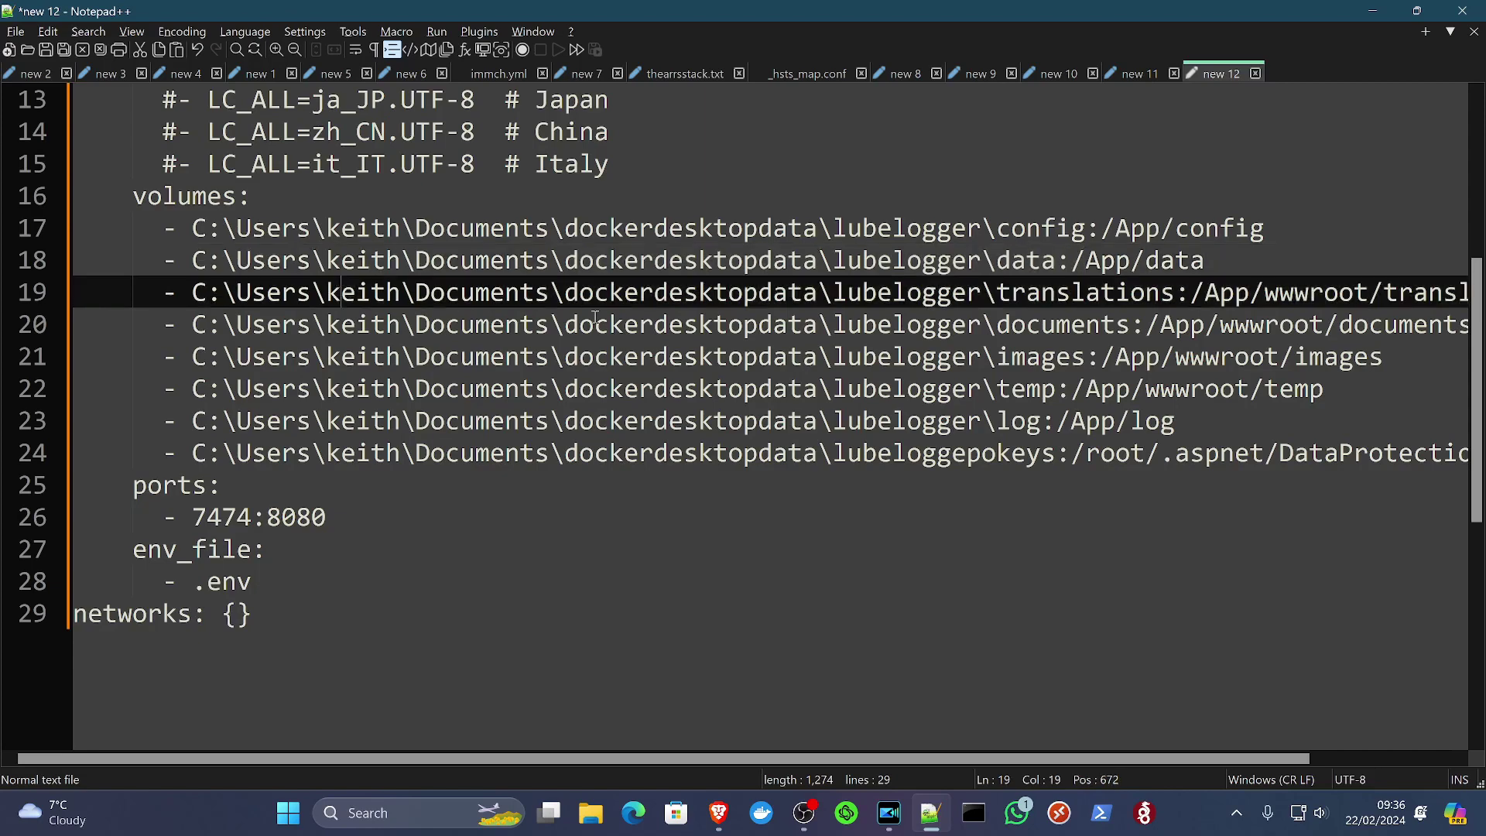
pyautogui.moveTo(594, 324); pyautogui.dragTo(648, 324)
pyautogui.click(785, 296)
pyautogui.click(1012, 229)
pyautogui.moveTo(1014, 229); pyautogui.dragTo(1042, 229)
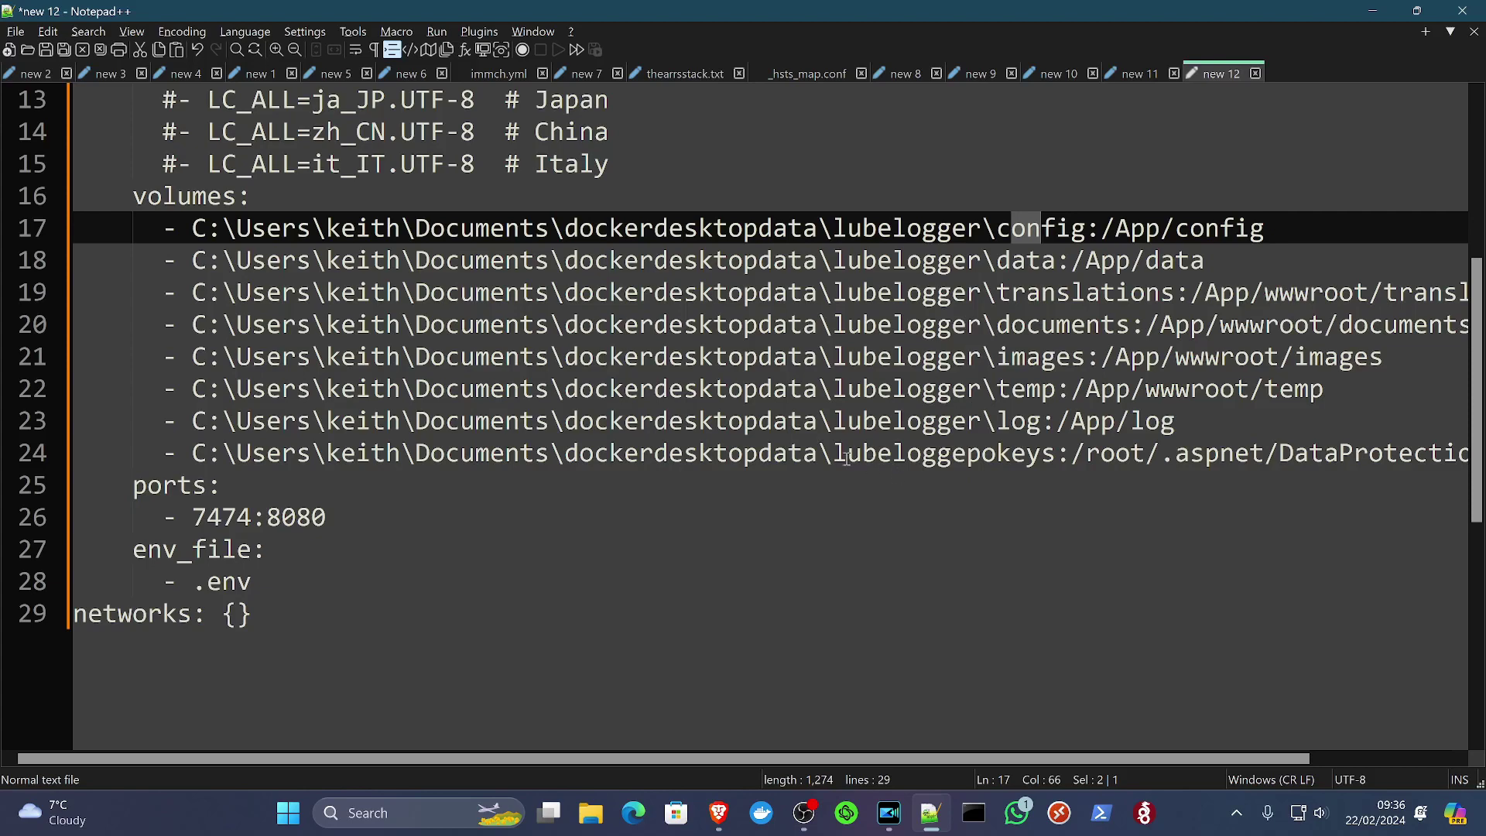
pyautogui.click(1020, 454)
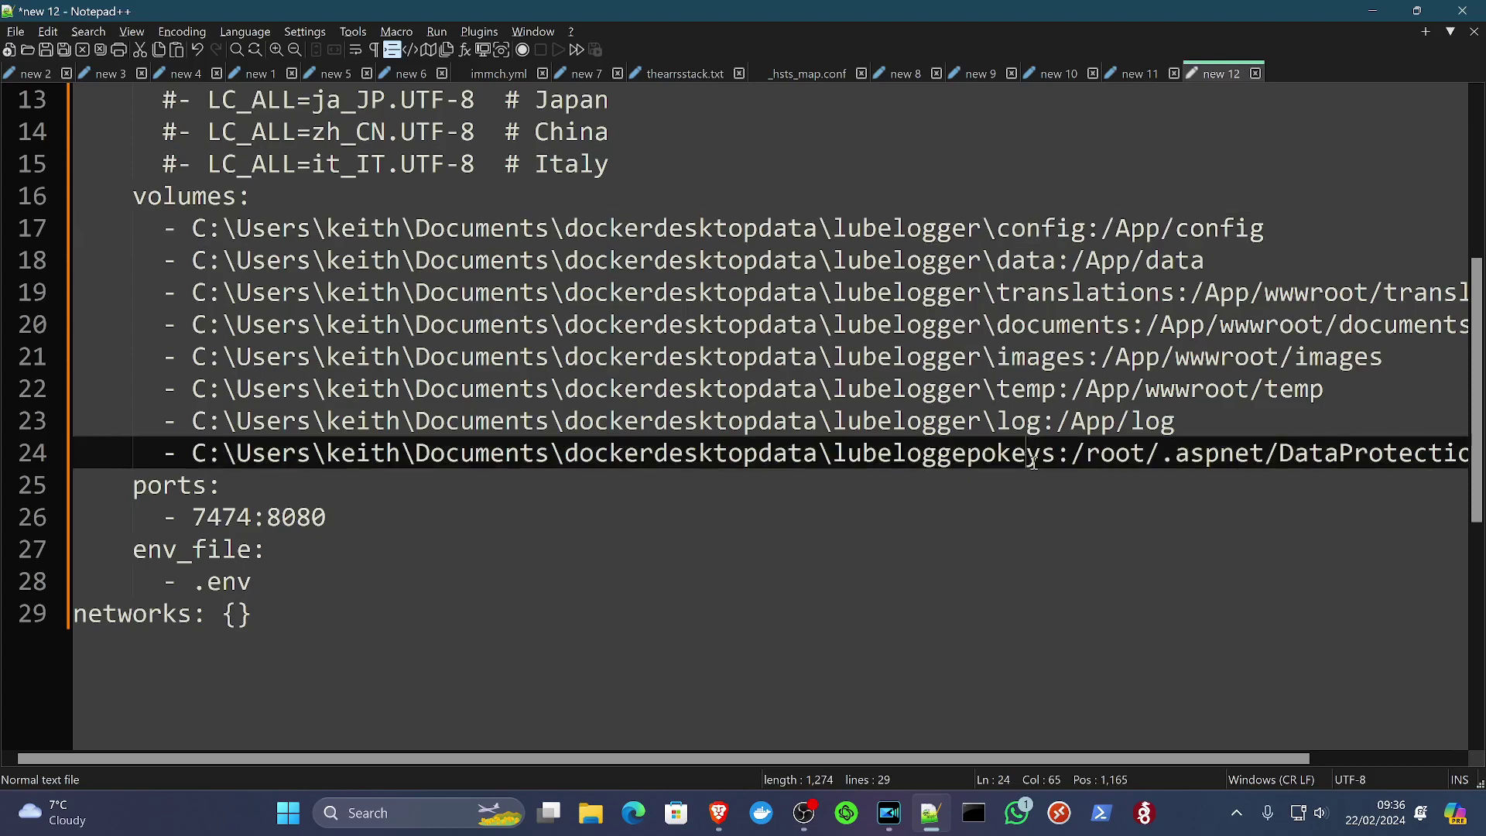
pyautogui.click(467, 507)
pyautogui.moveTo(441, 316); pyautogui.dragTo(742, 421)
pyautogui.click(743, 420)
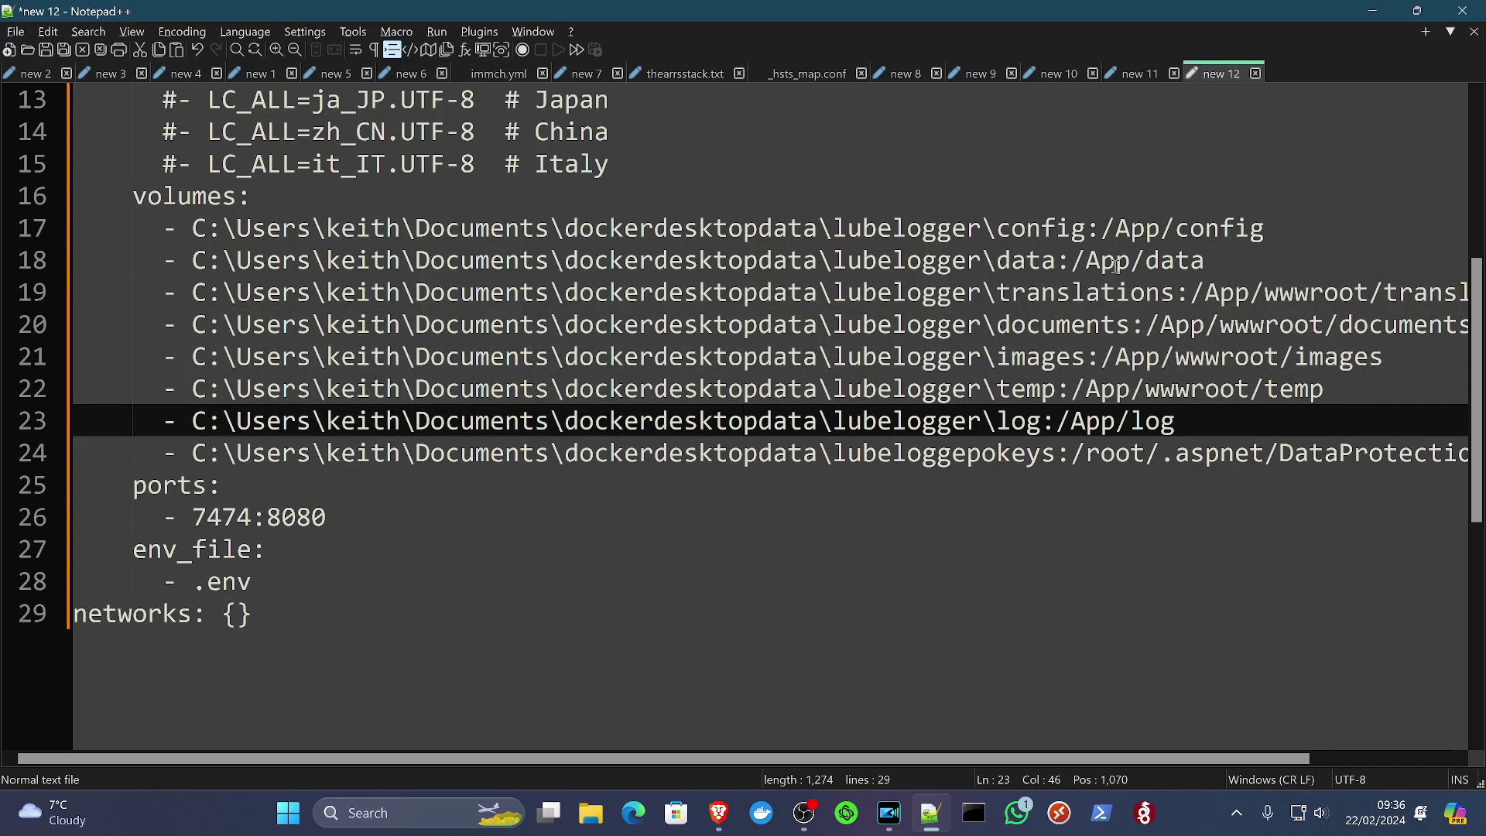
# Step: Check the 7474:8080 port mapping and env_file entry, then switch to Dockge's lubelogger stack
pyautogui.click(425, 494)
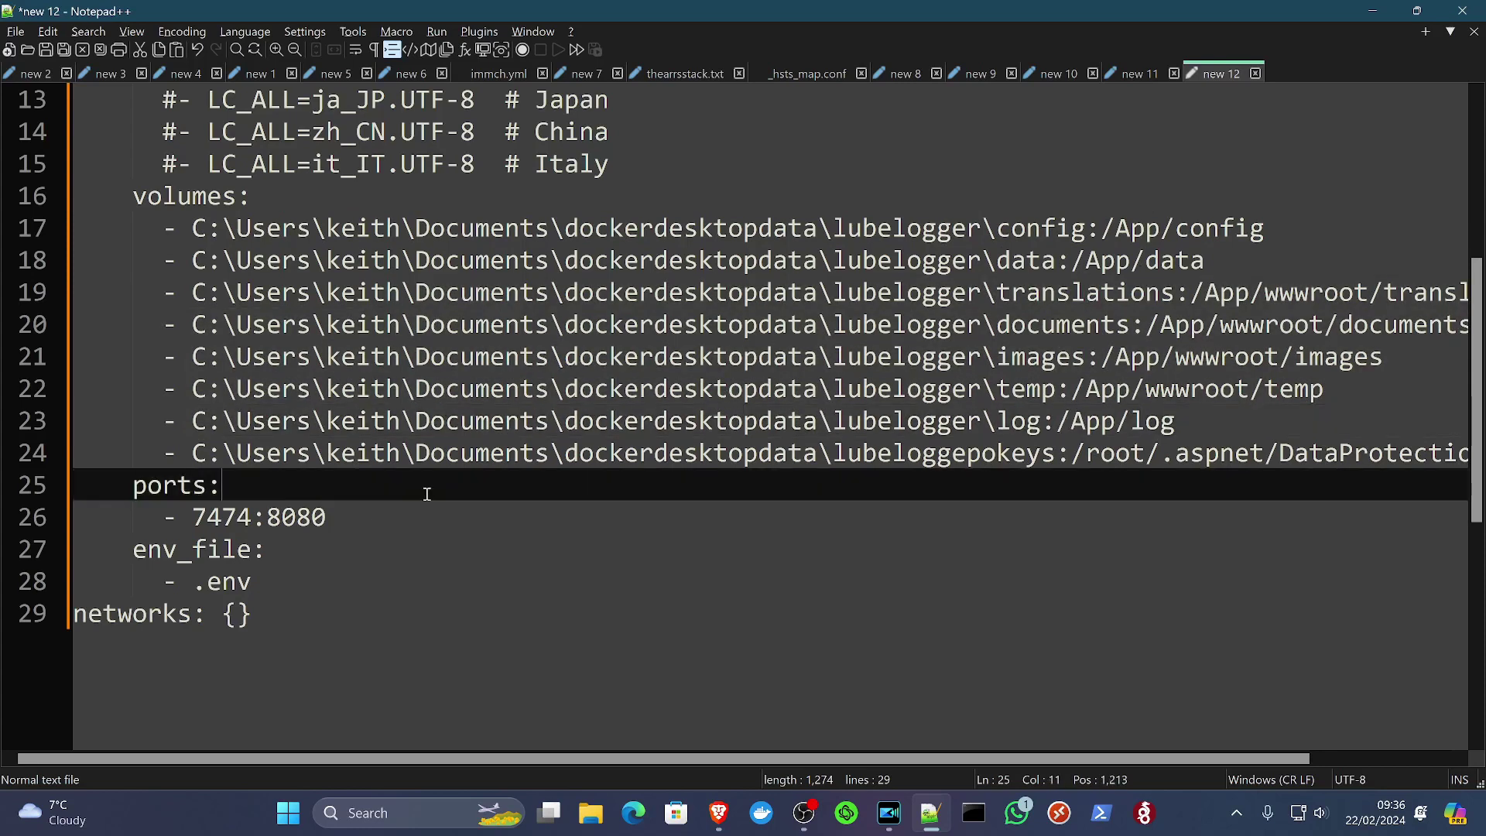
pyautogui.click(374, 513)
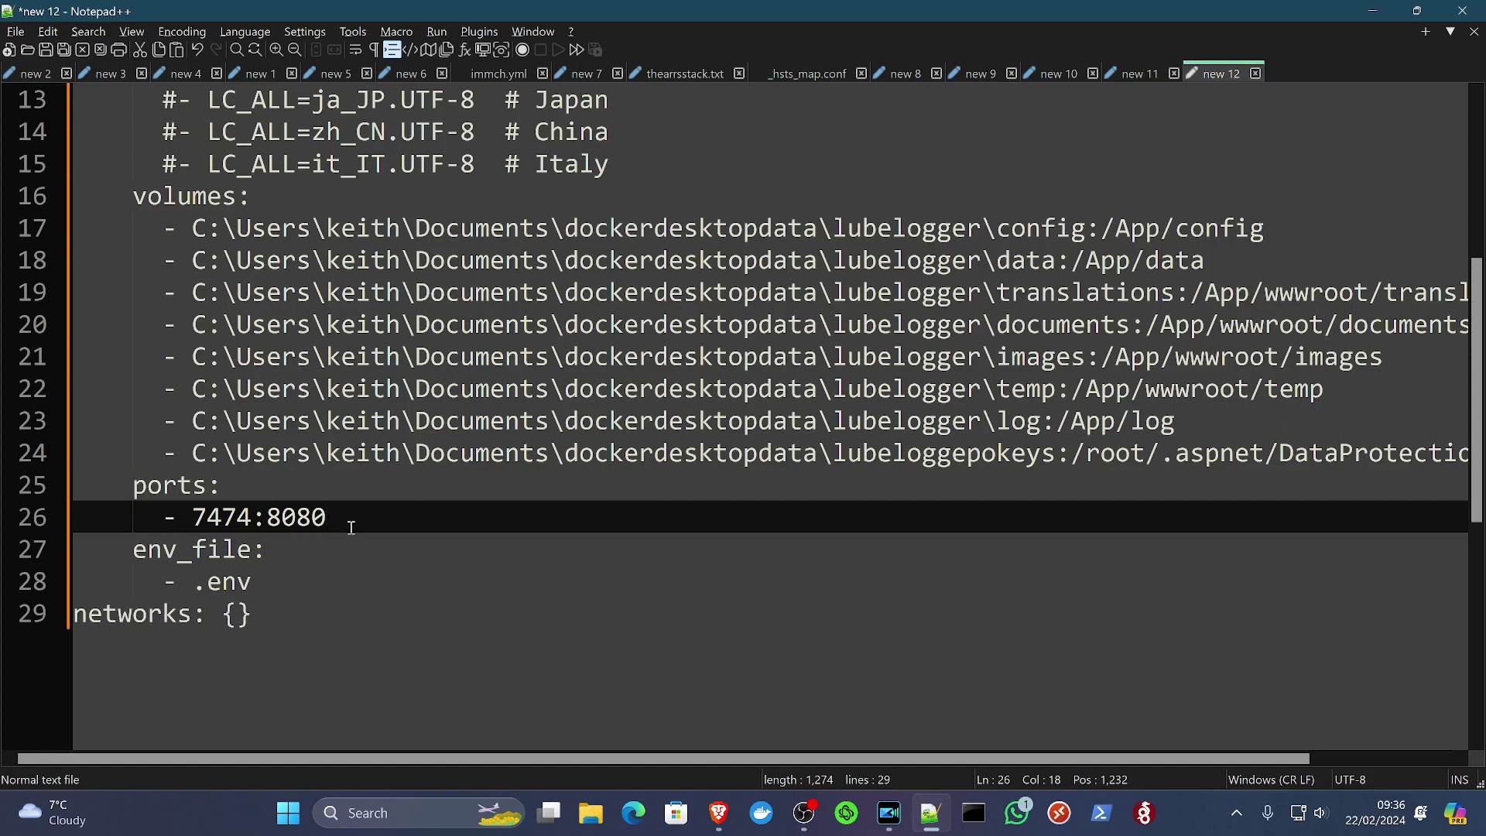
pyautogui.click(277, 553)
pyautogui.moveTo(133, 549); pyautogui.dragTo(268, 571)
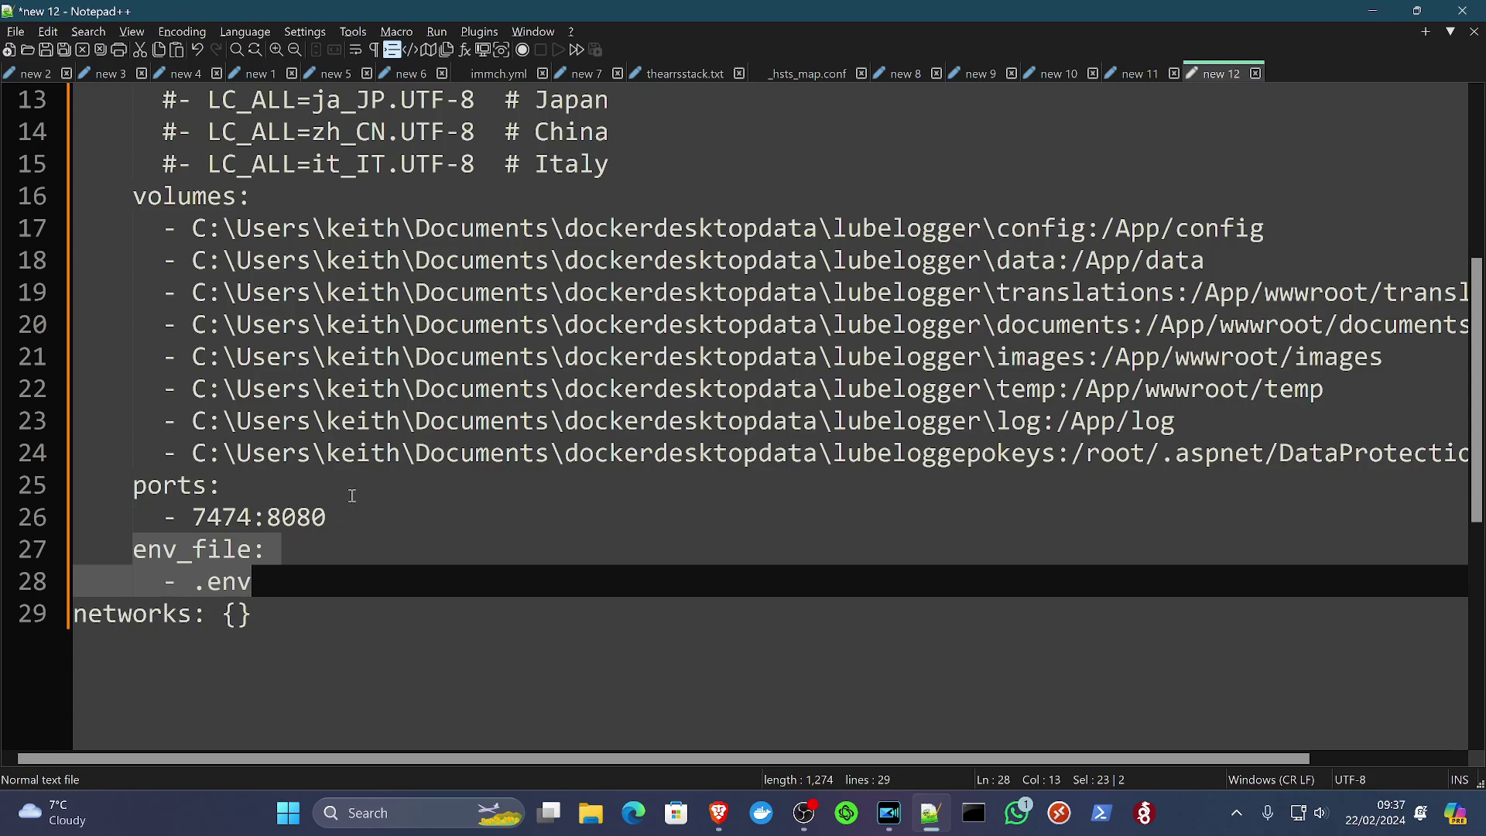
pyautogui.click(295, 610)
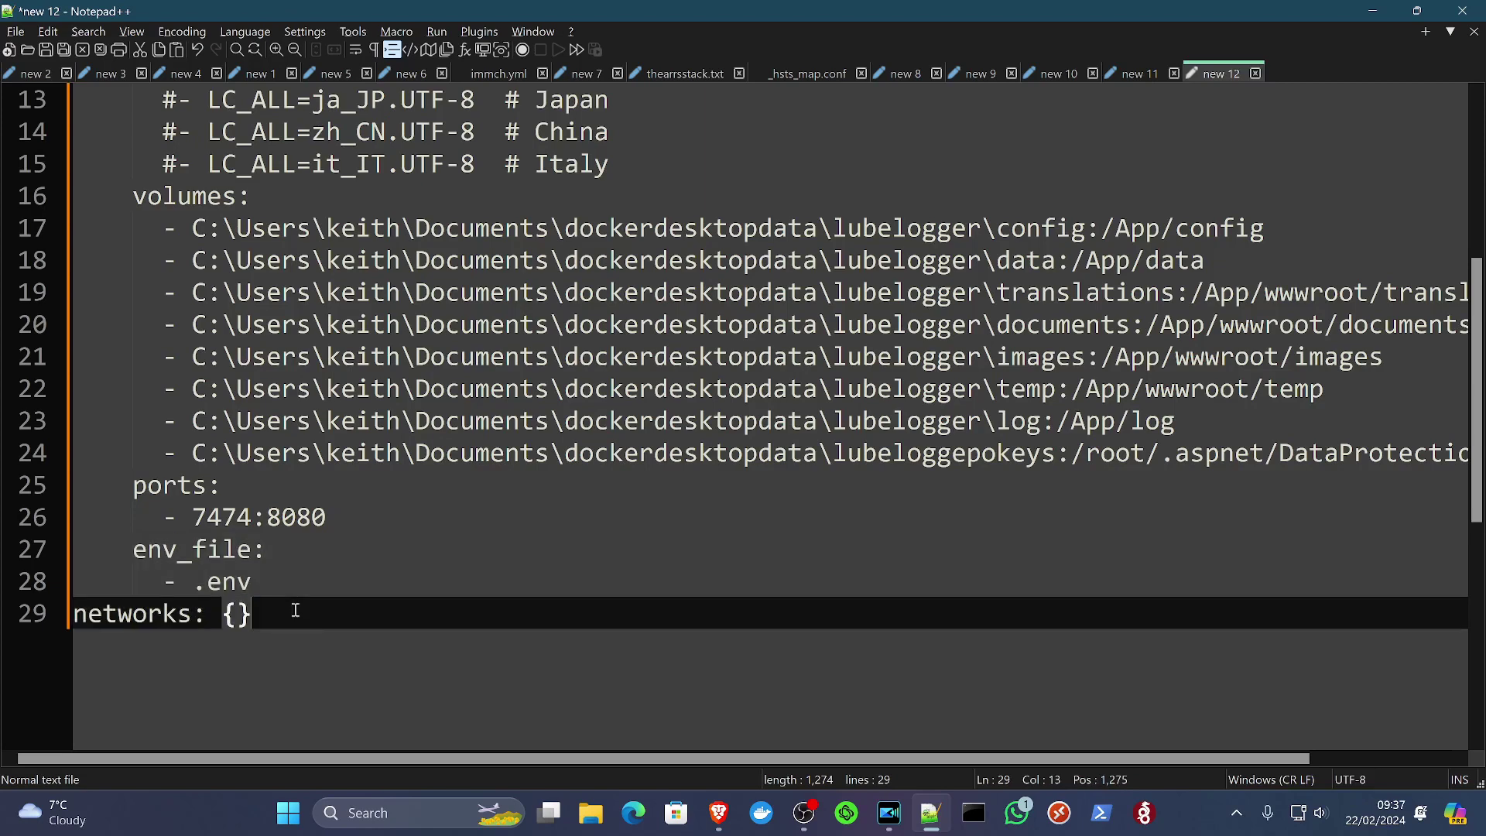
pyautogui.scroll(4, 294, 611)
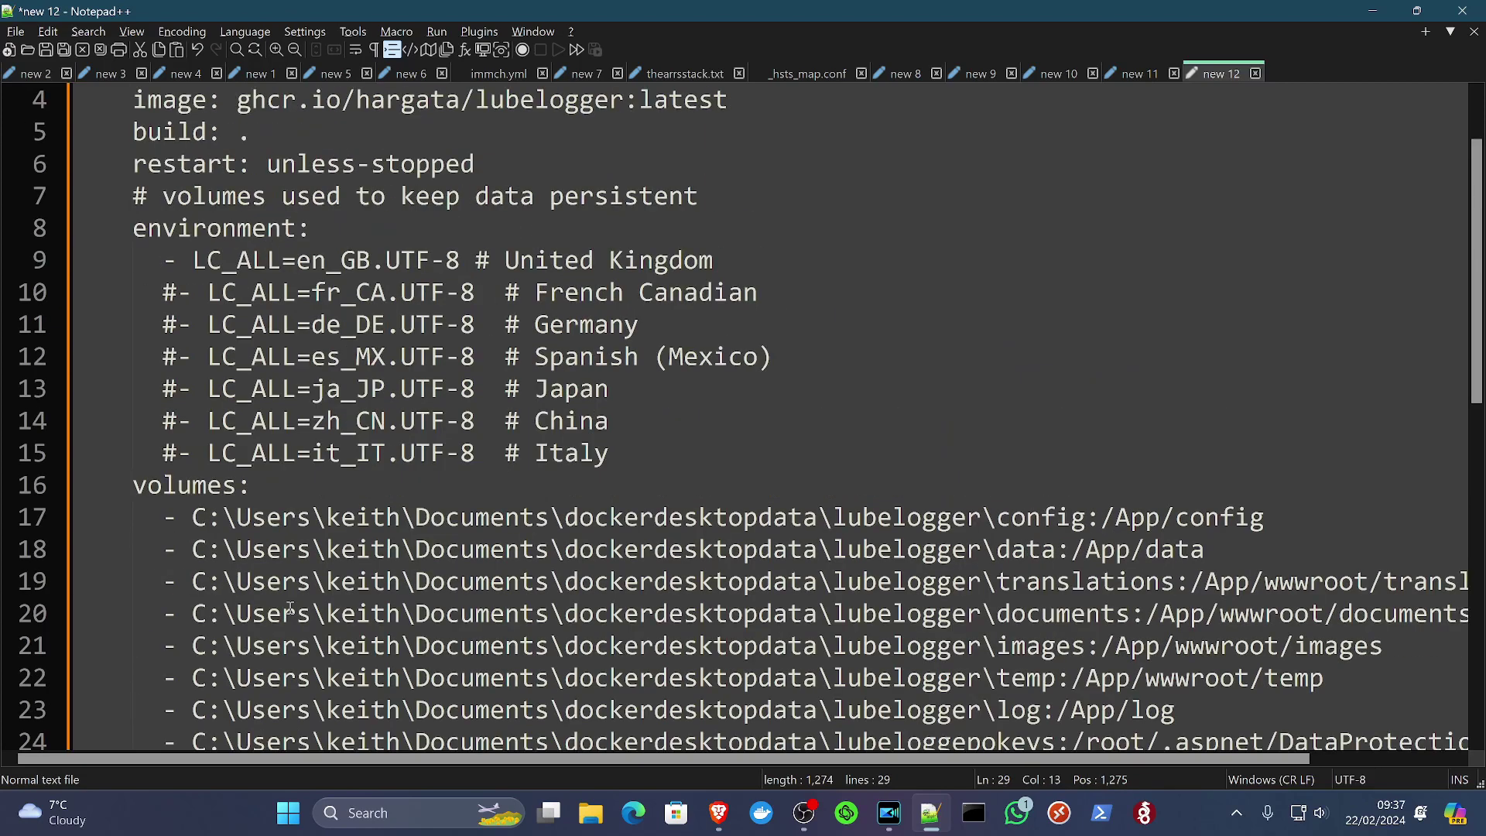
pyautogui.click(328, 294)
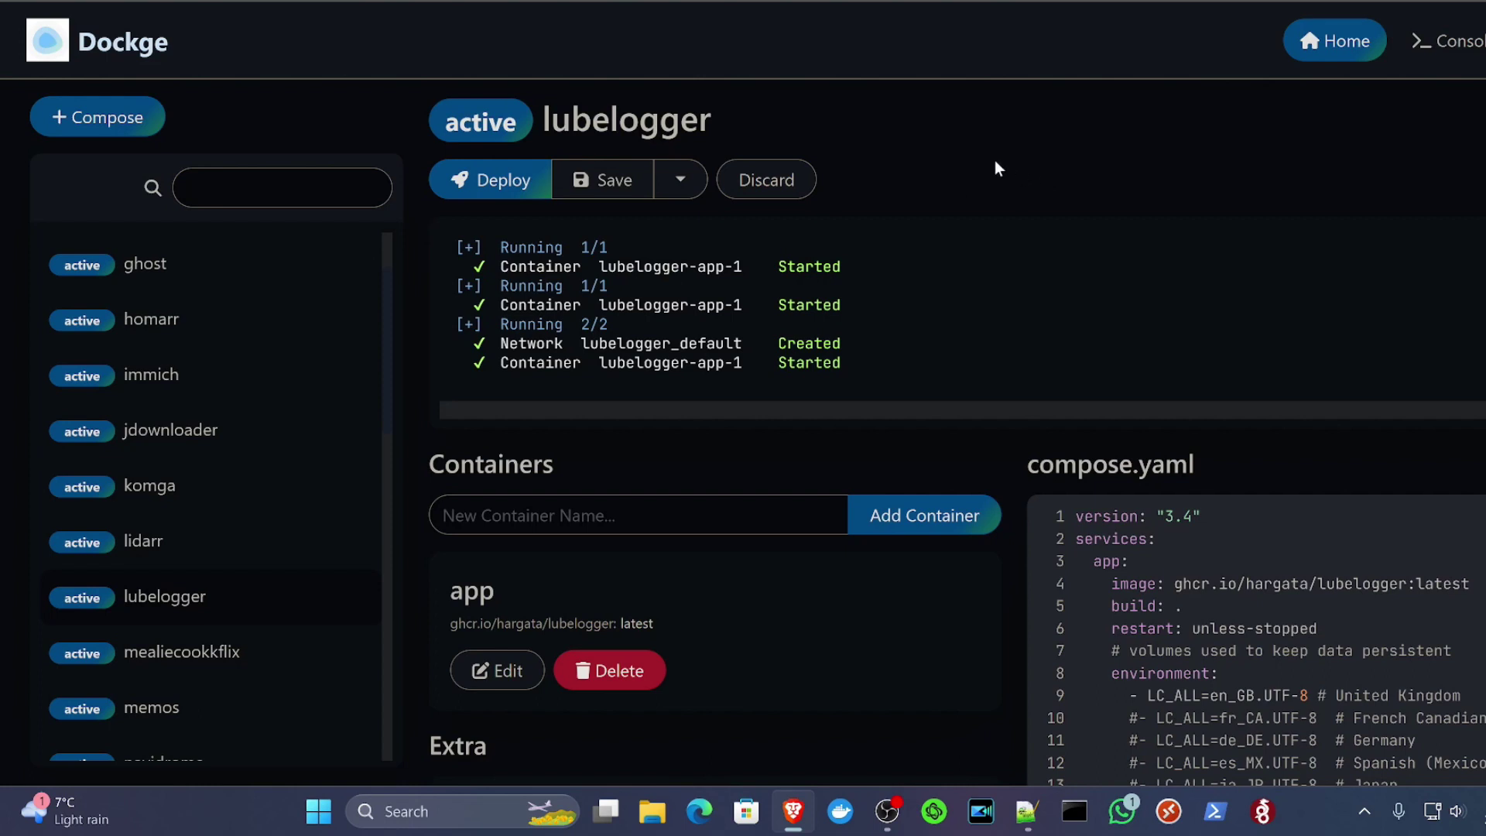
# Step: Start a new Dockge stack, replacing the sample nginx compose with the LubeLogger compose
pyautogui.click(136, 123)
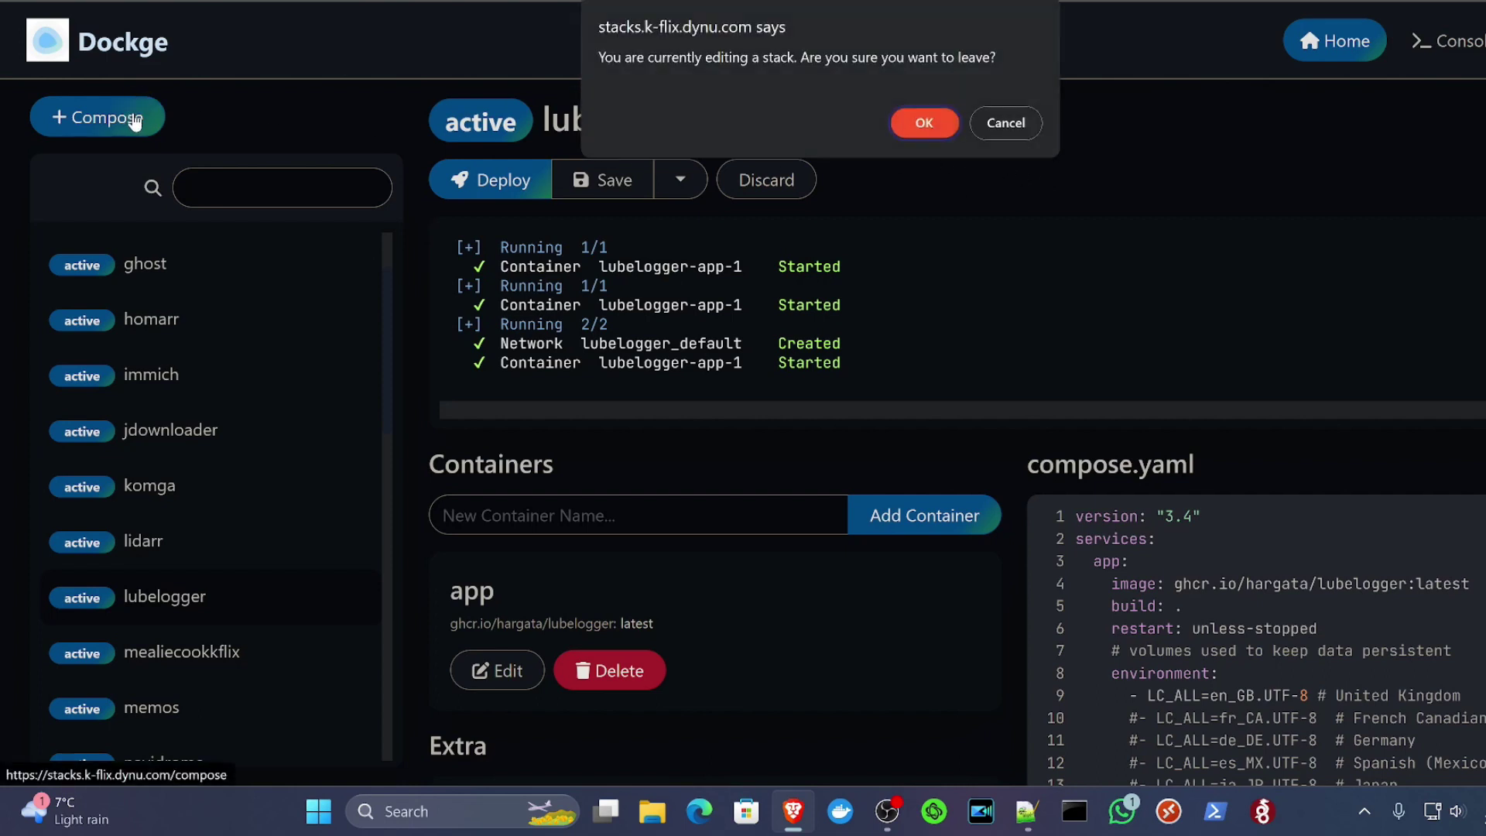
pyautogui.click(923, 126)
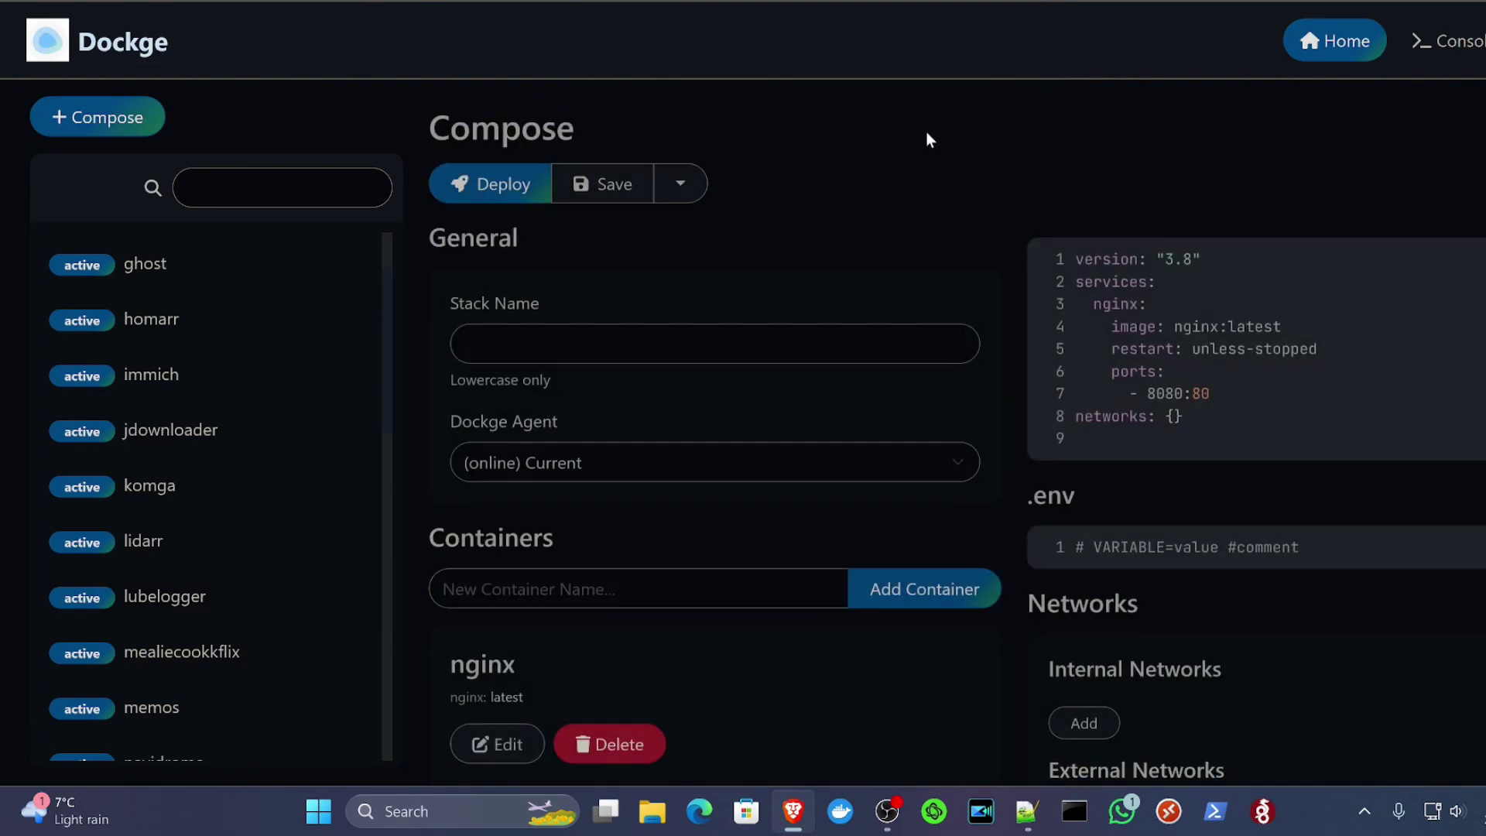
pyautogui.click(1139, 322)
pyautogui.hotkey('ctrl', 'a')
pyautogui.hotkey('ctrl', 'v')
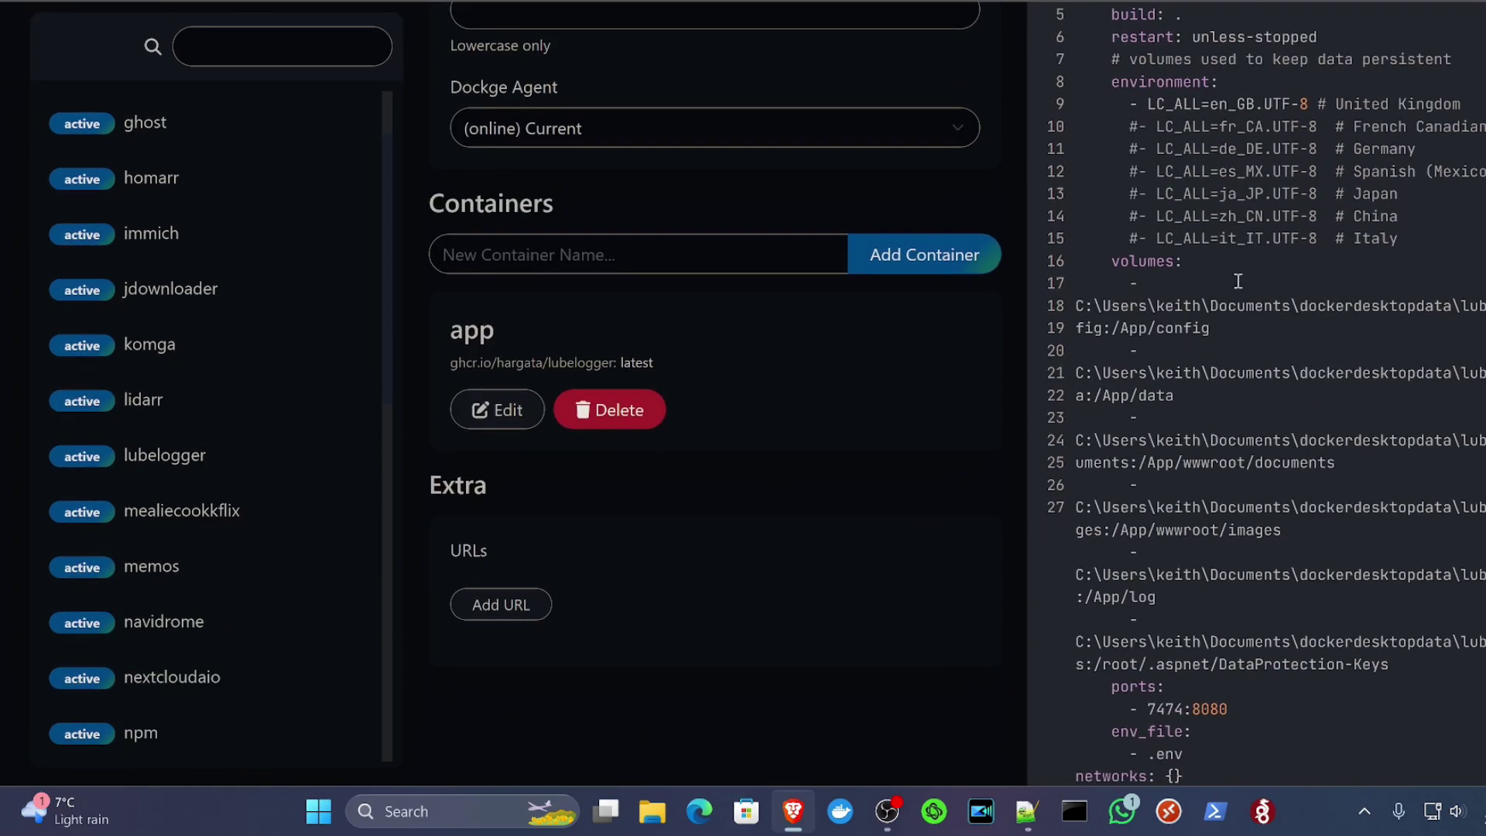
pyautogui.scroll(-3, 1121, 348)
pyautogui.scroll(7, 1104, 358)
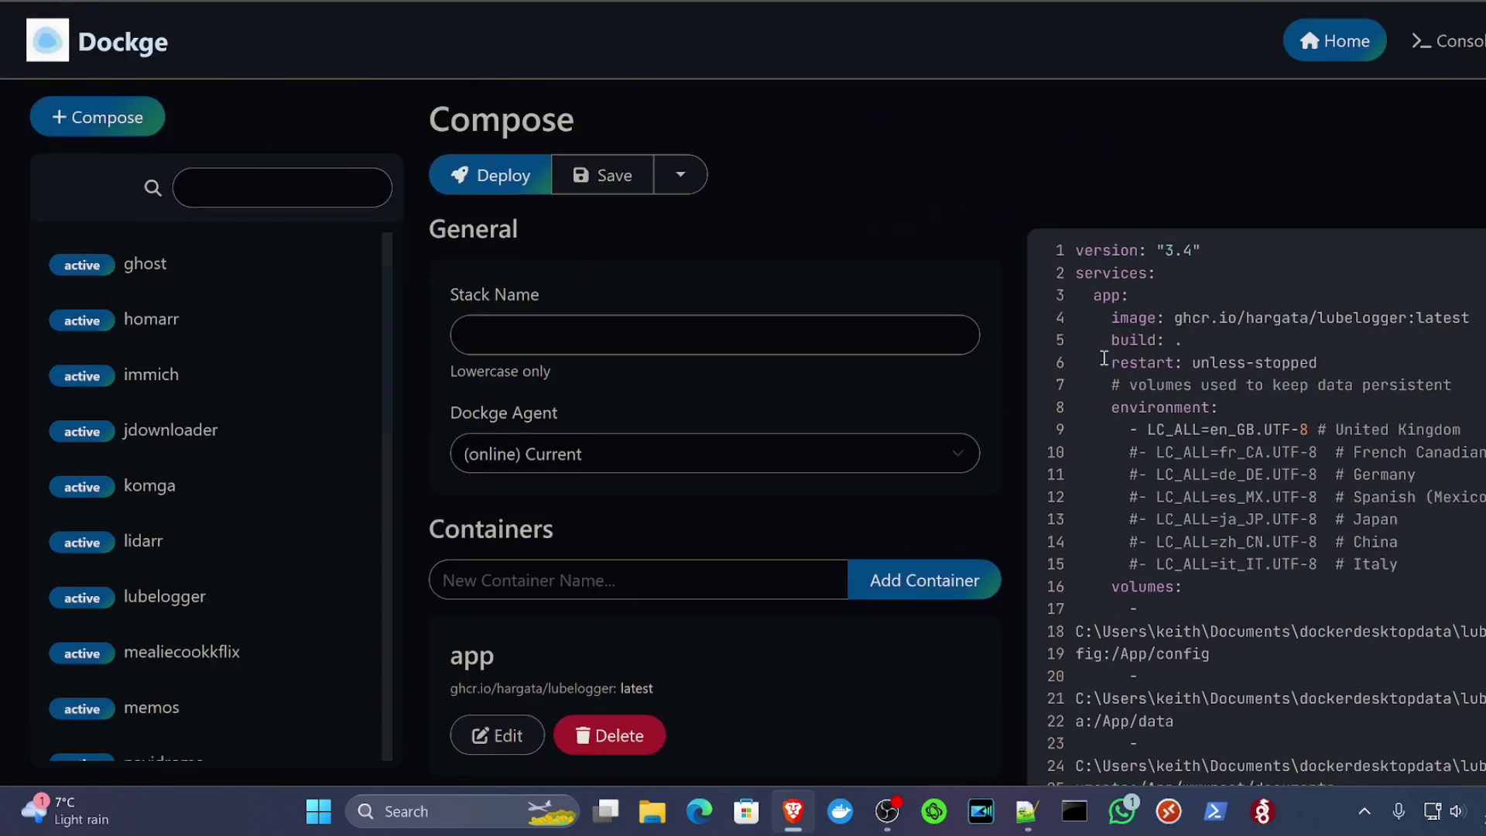
# Step: Focus the stack name field, then return to the existing lubelogger stack
pyautogui.click(642, 335)
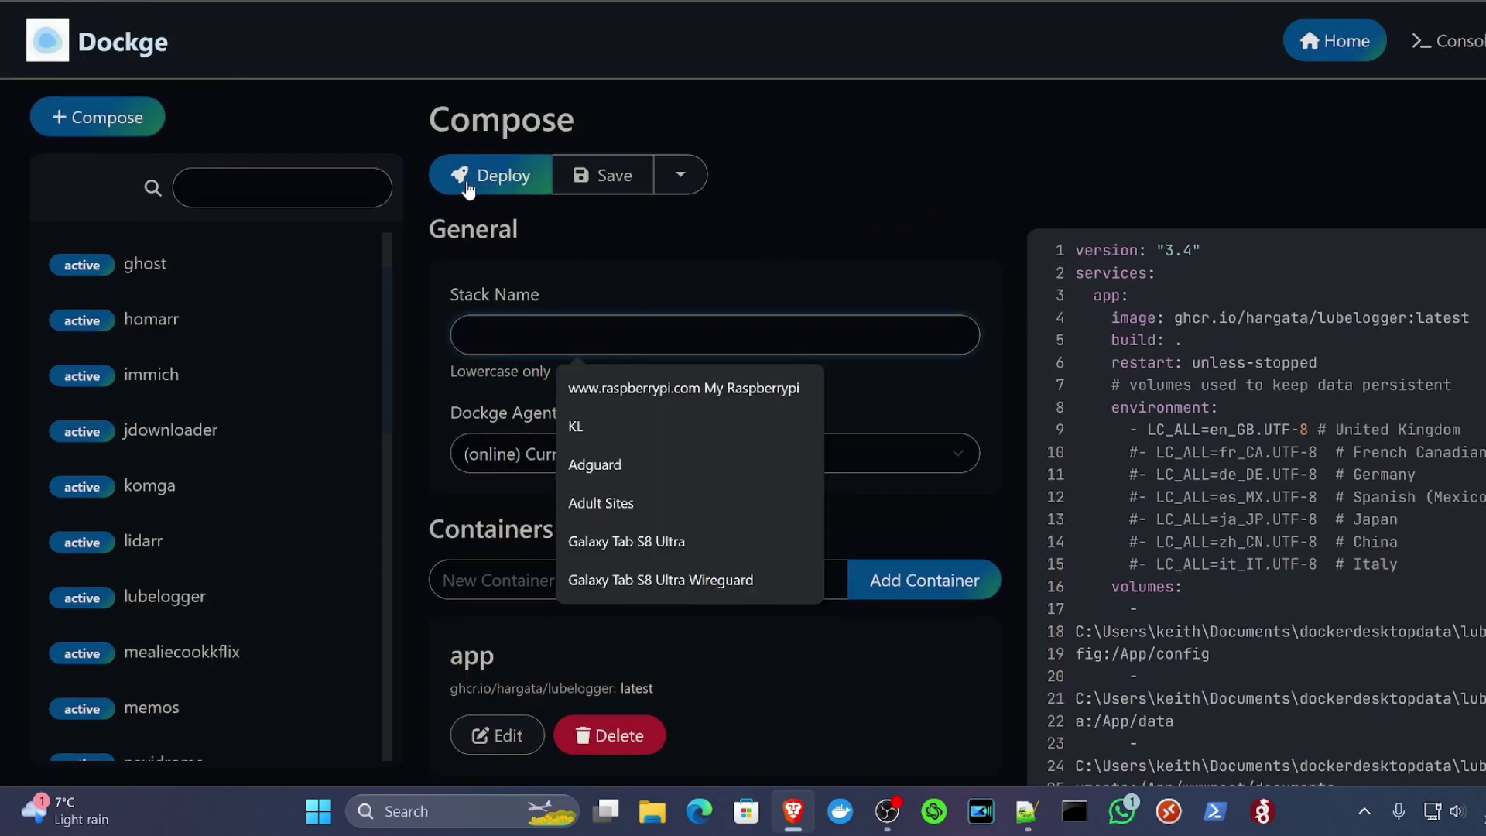
pyautogui.click(919, 215)
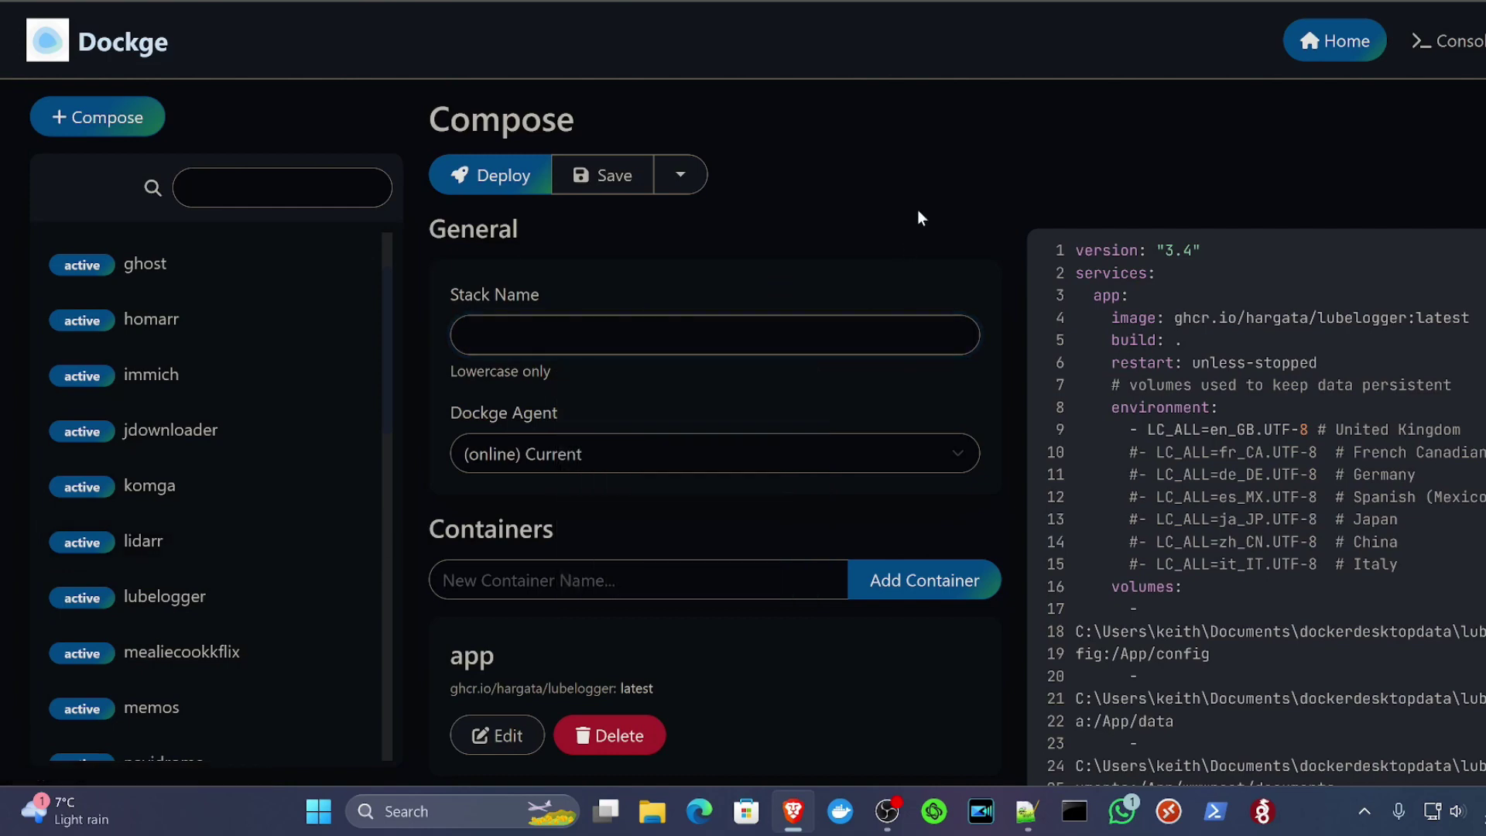
pyautogui.click(186, 611)
# Step: Discard the unsaved new stack and put the lubelogger stack into edit mode
pyautogui.click(920, 122)
pyautogui.click(478, 179)
pyautogui.scroll(-8, 1234, 350)
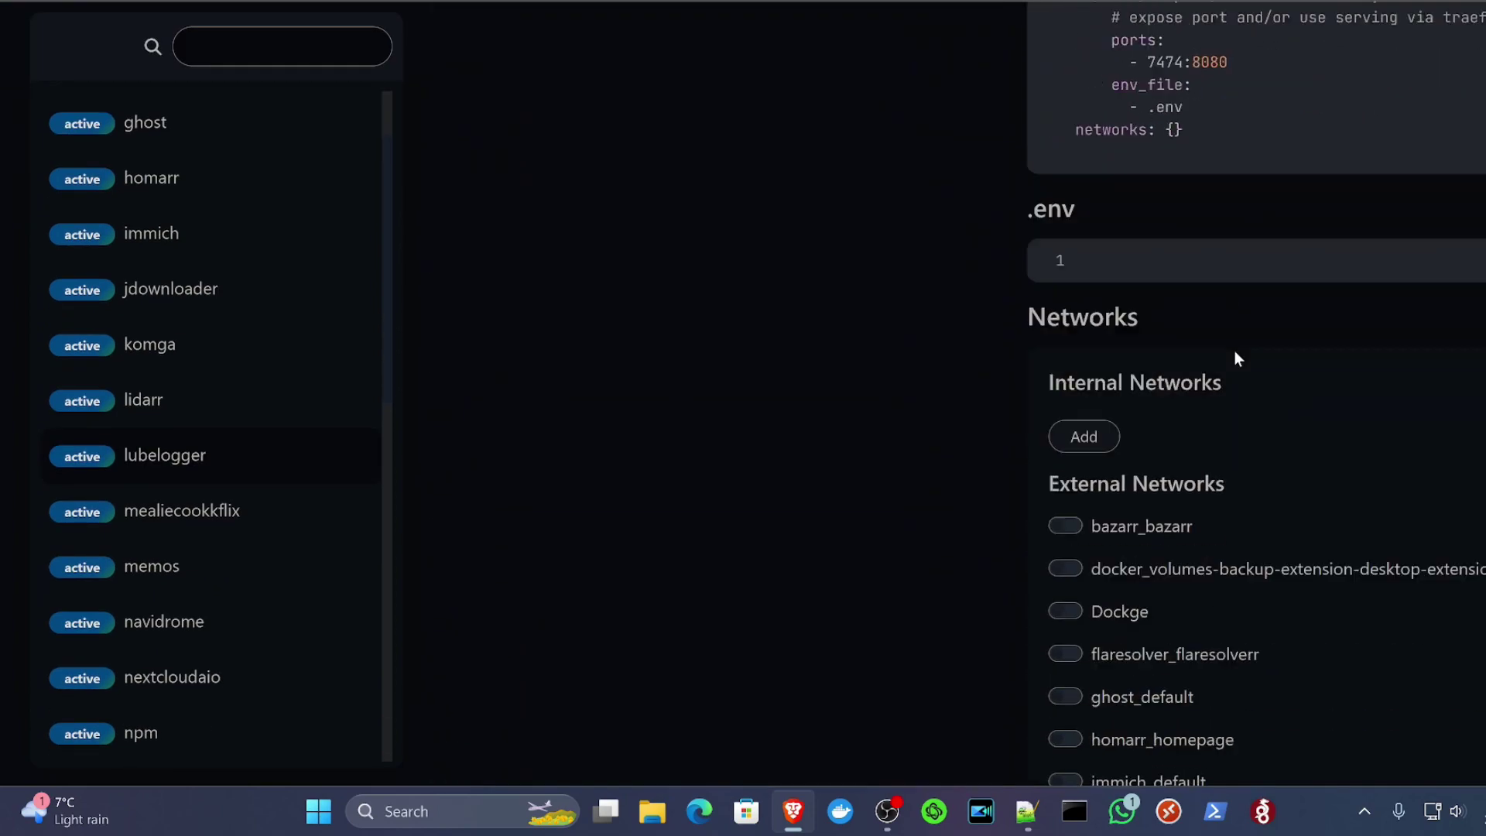
pyautogui.scroll(10, 1235, 369)
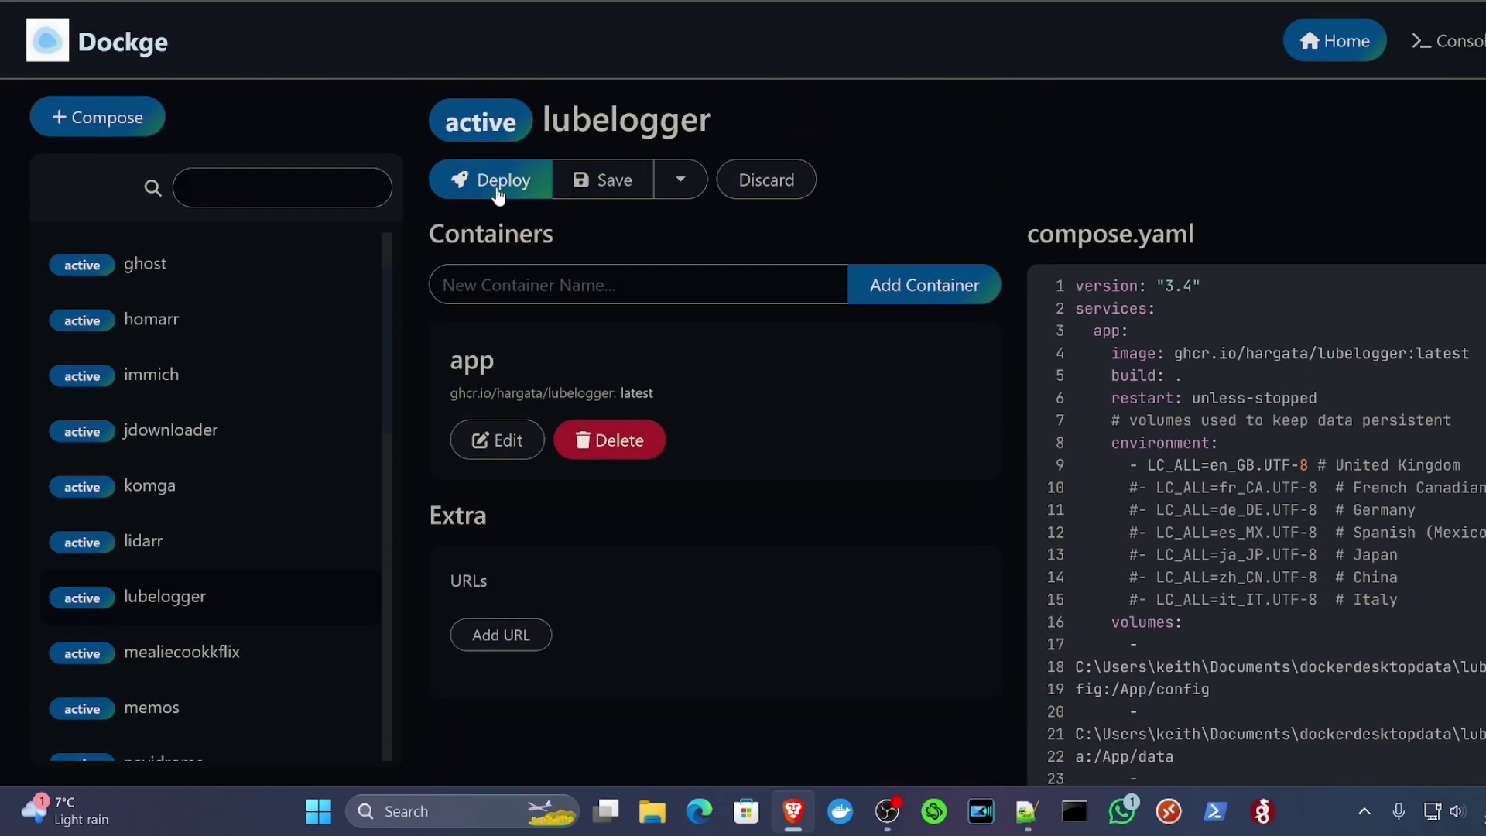
# Step: Redeploy the lubelogger stack on port 7474 and open the Meriva from LubeLogger's garage
pyautogui.click(499, 180)
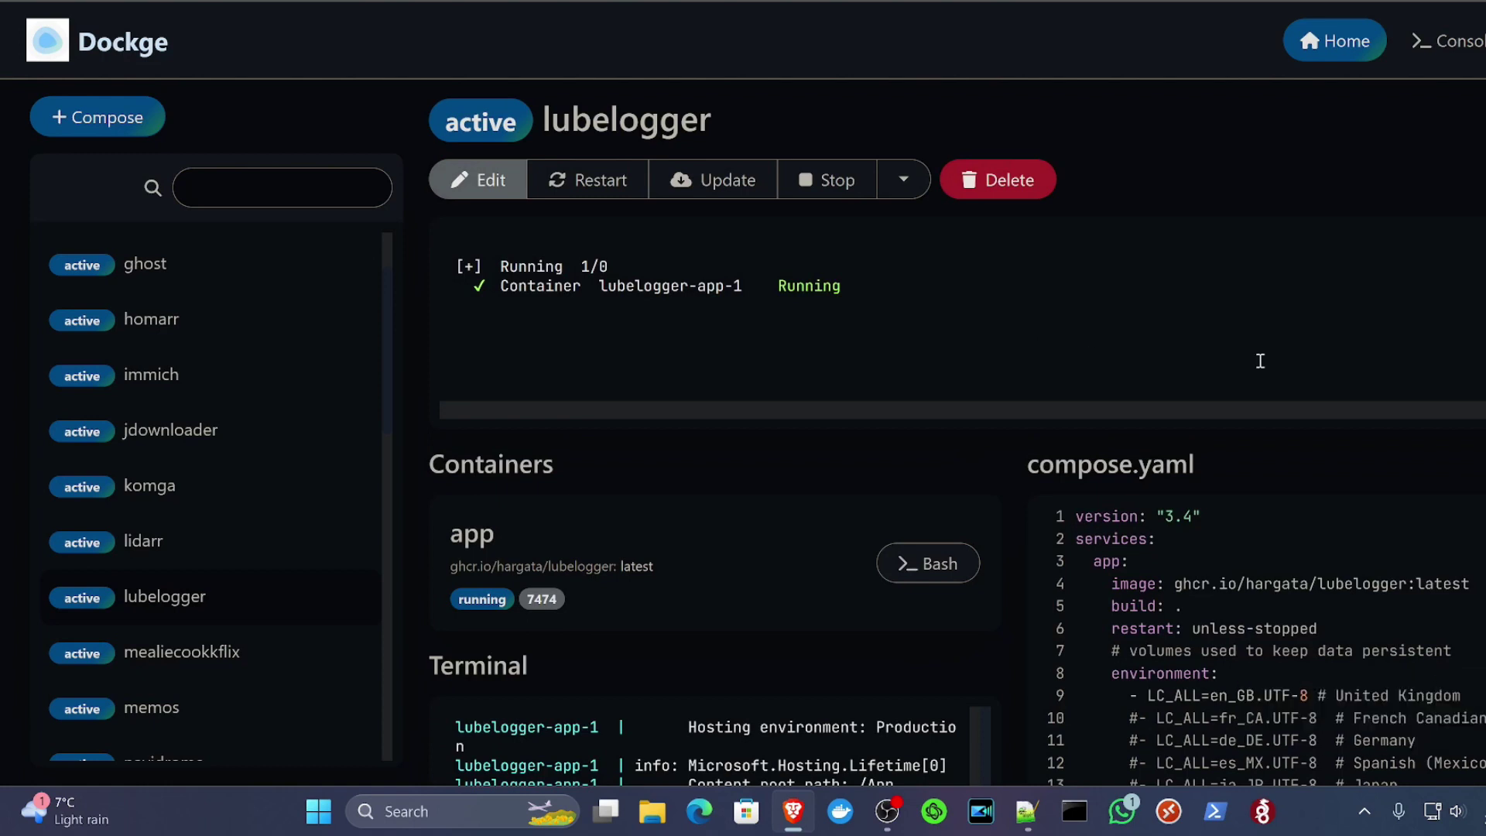
pyautogui.scroll(-1, 1260, 358)
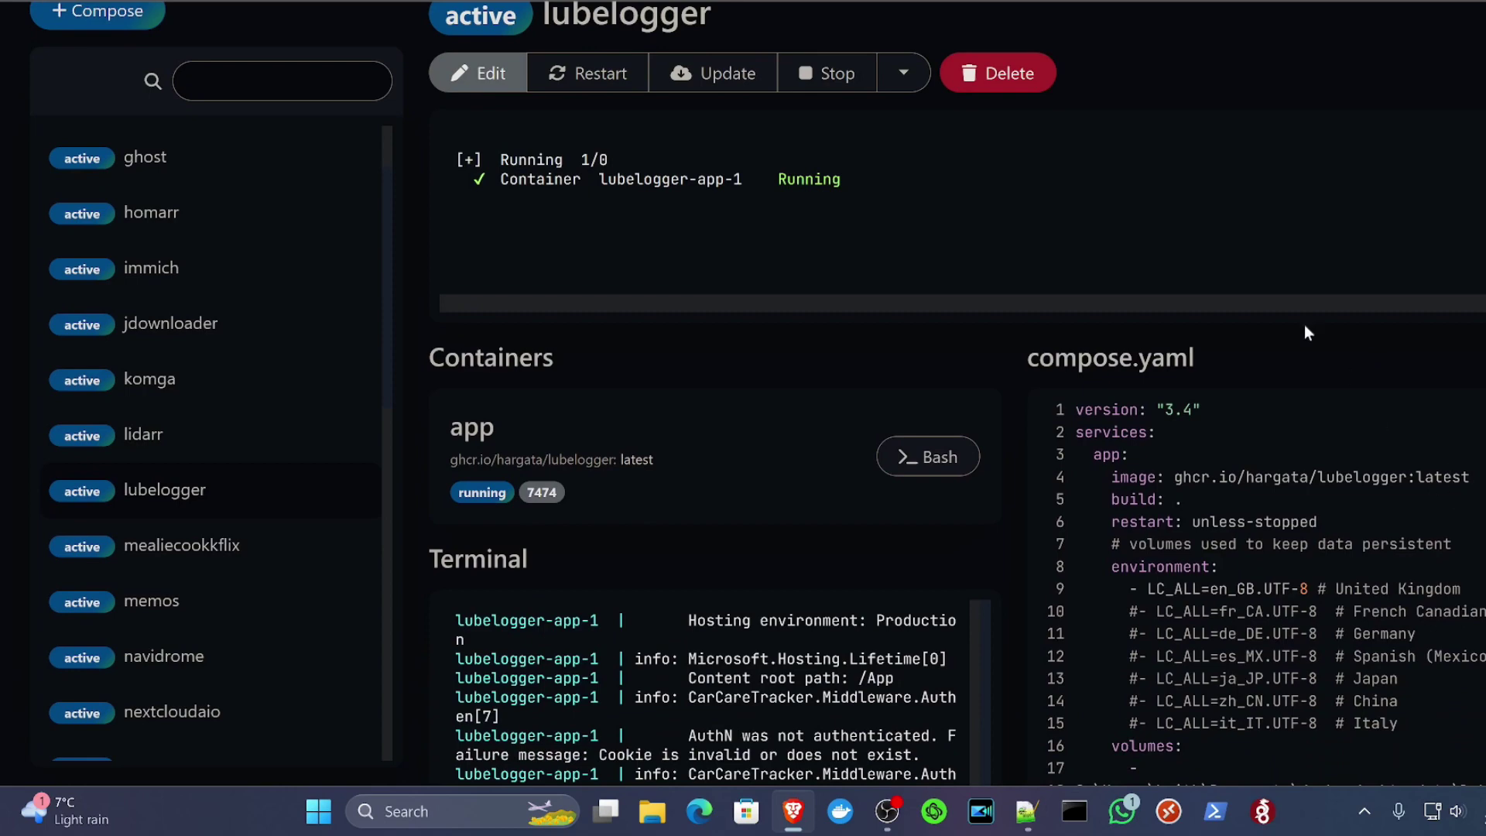
pyautogui.scroll(-1, 713, 343)
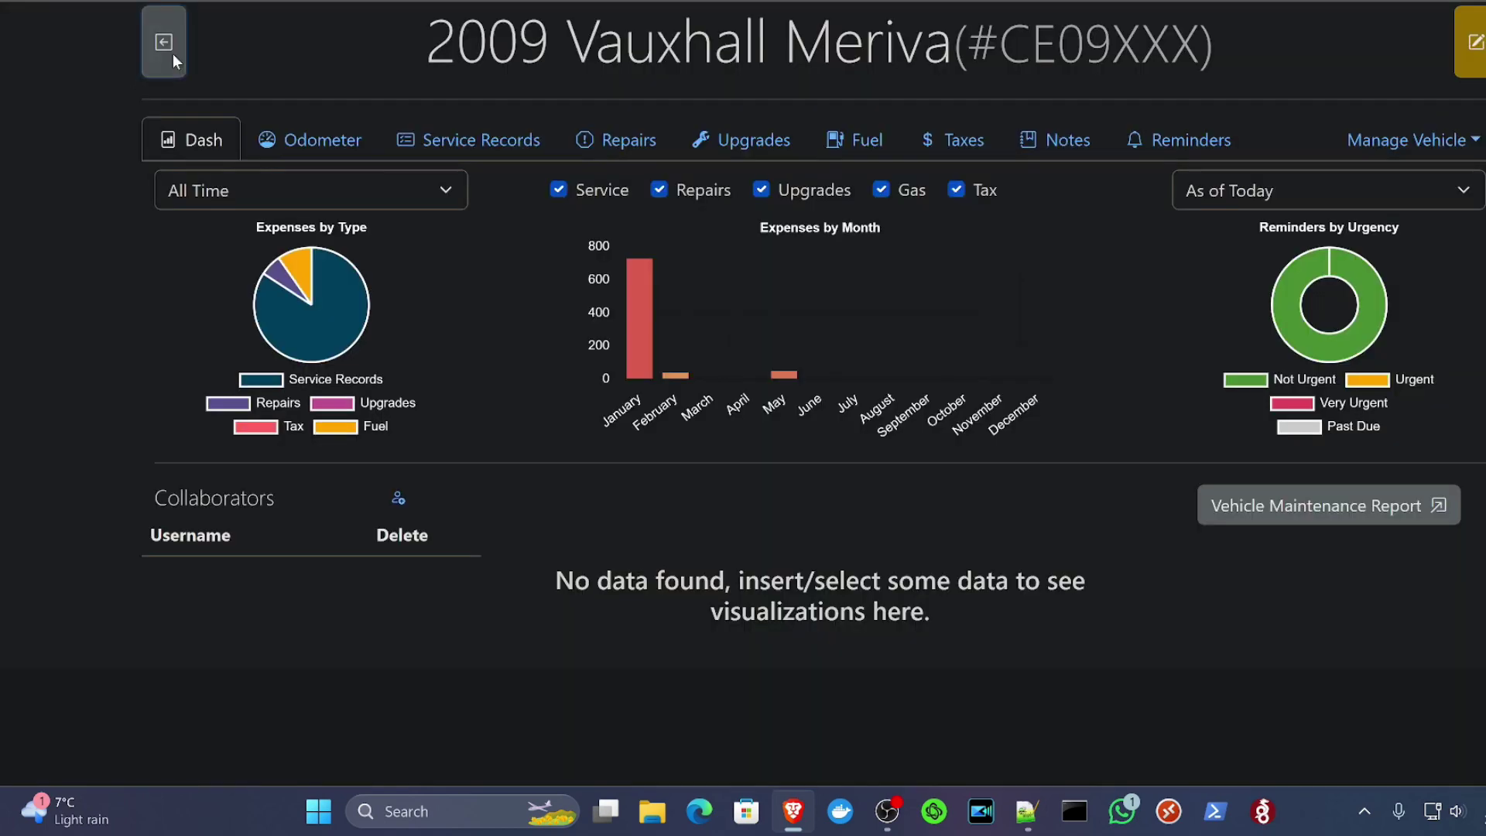
pyautogui.click(173, 53)
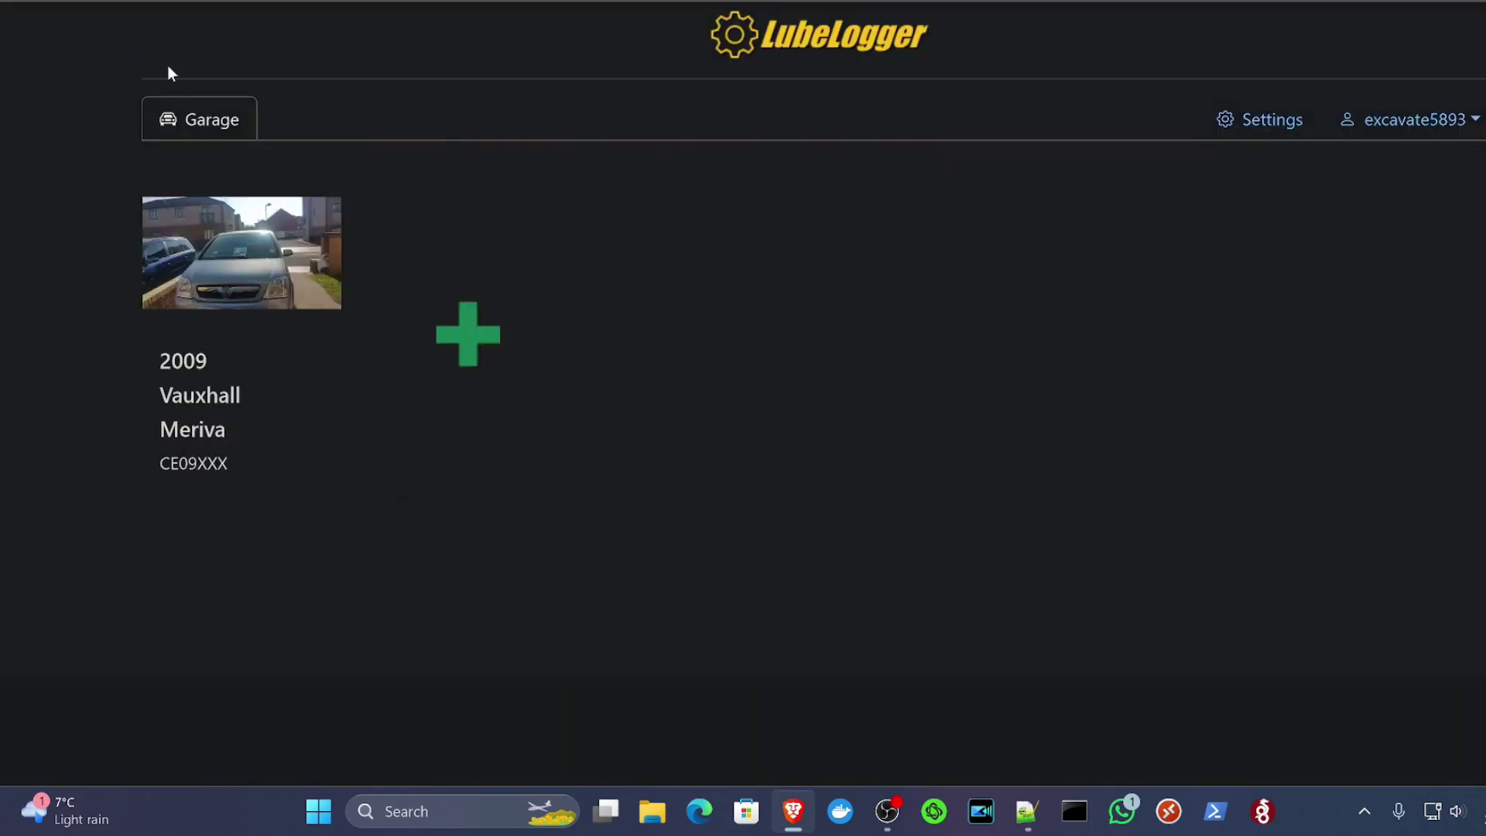
pyautogui.click(212, 236)
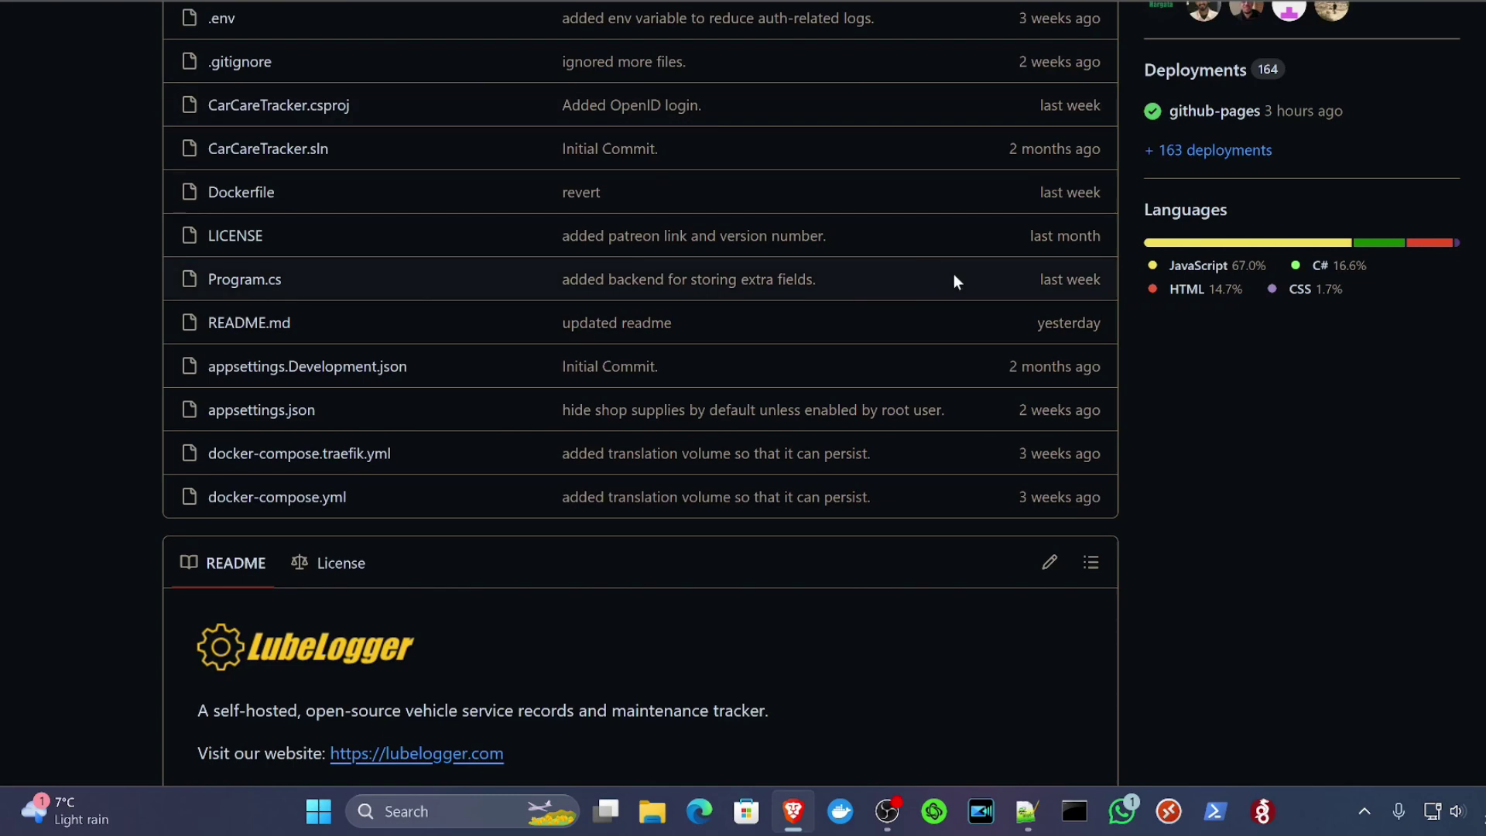
# Step: Scroll to the top of the lubelog repository and inspect the latest commit
pyautogui.scroll(11, 967, 277)
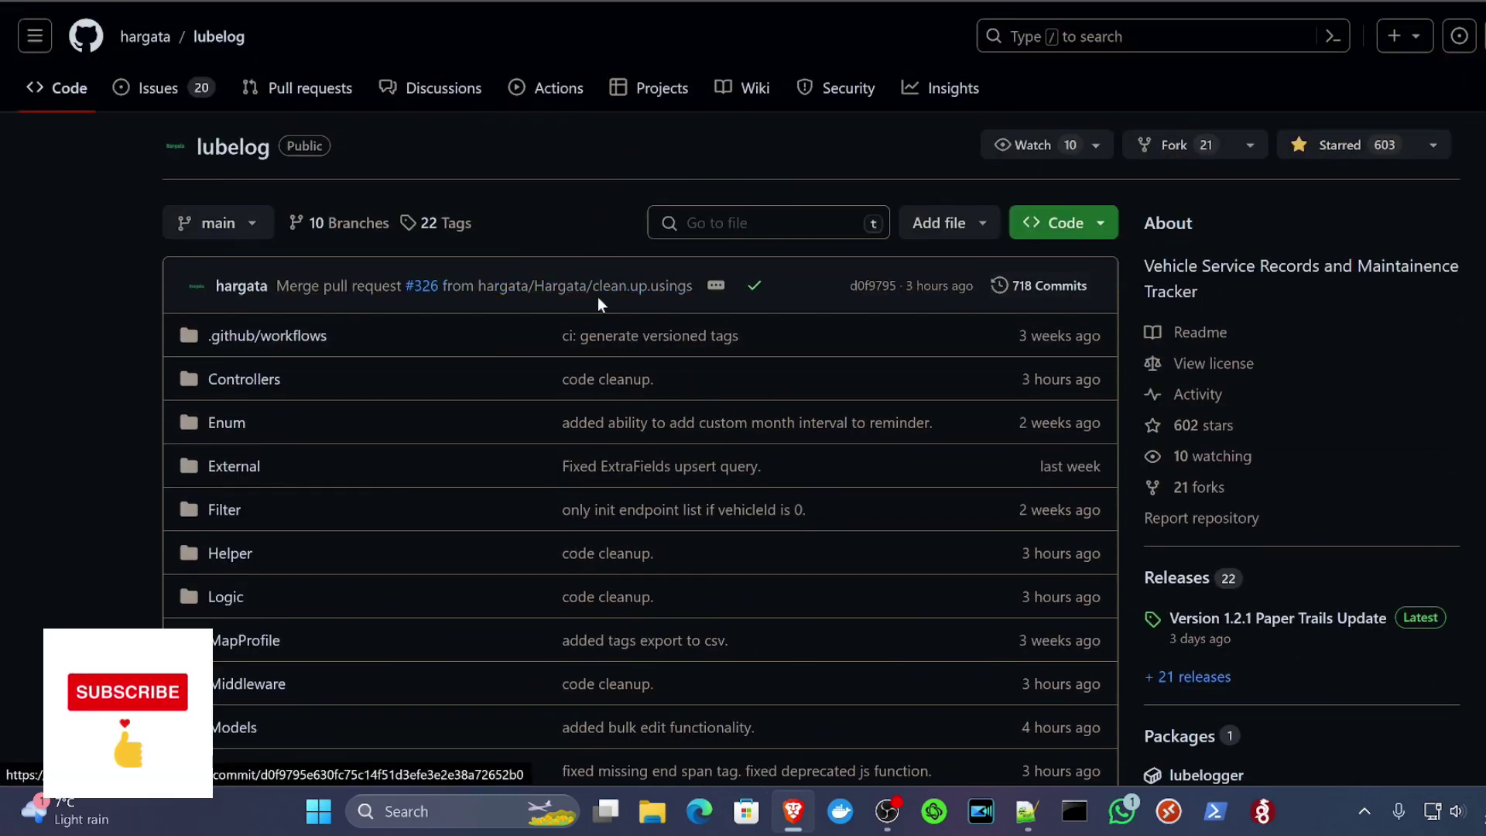
pyautogui.moveTo(569, 286)
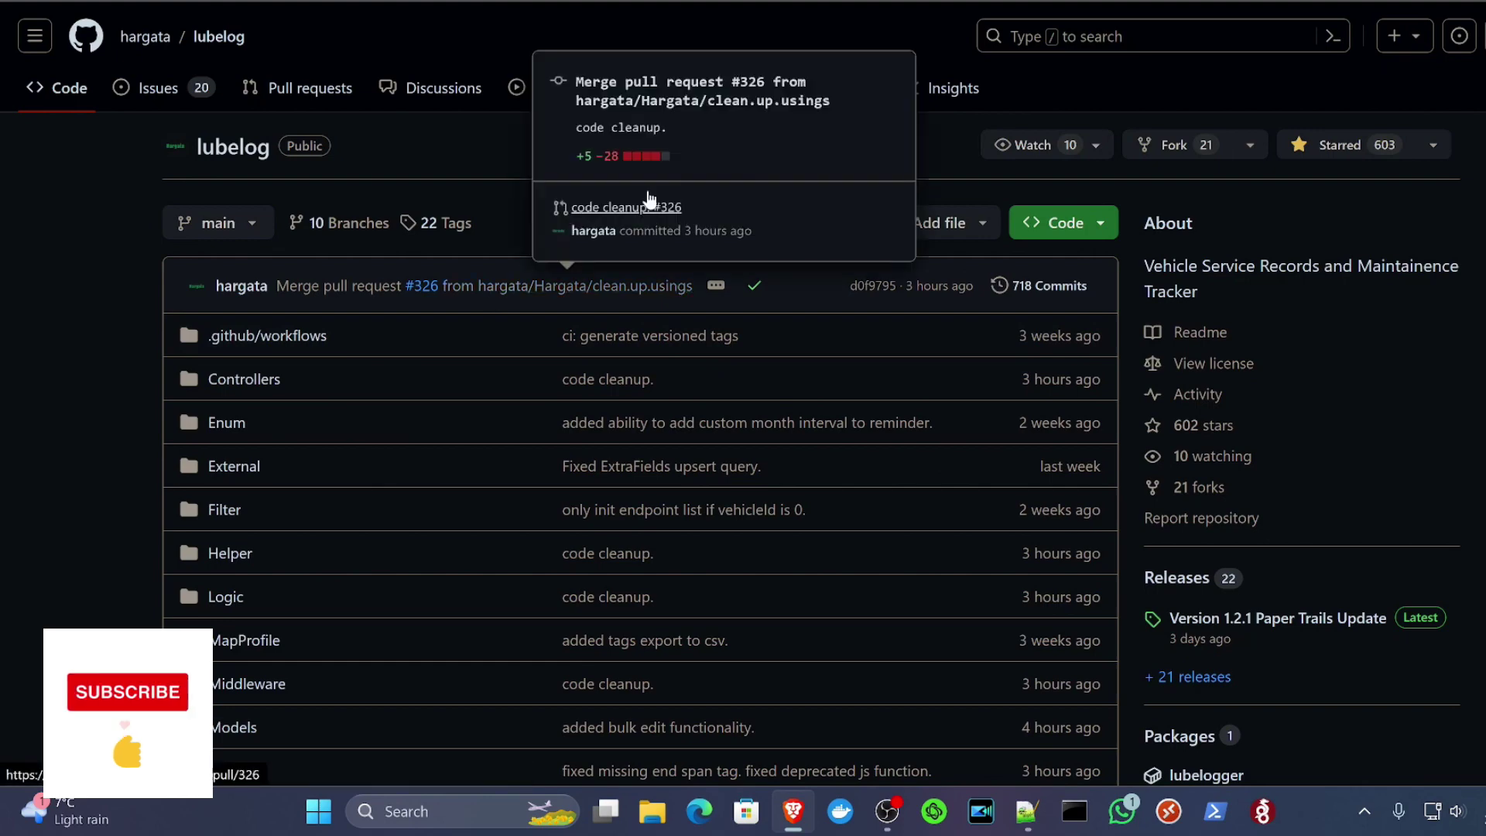